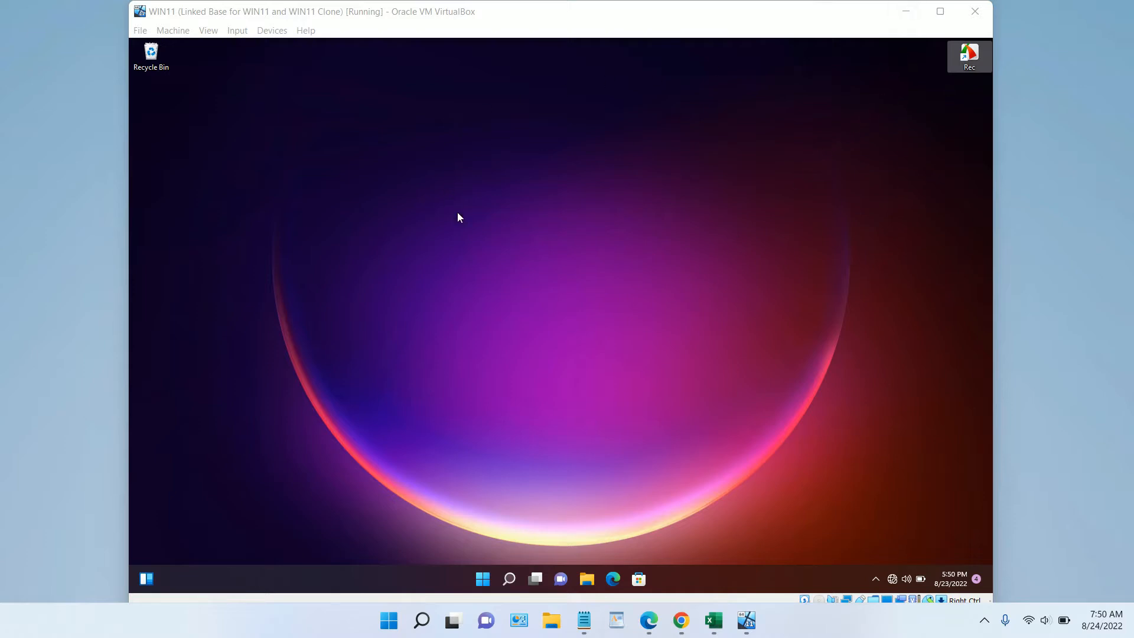
# Open the SHARE (\\VBoxSvr) (Z:) drive in the virtual machine's File Explorer and maximize its window
pyautogui.click(906, 11)
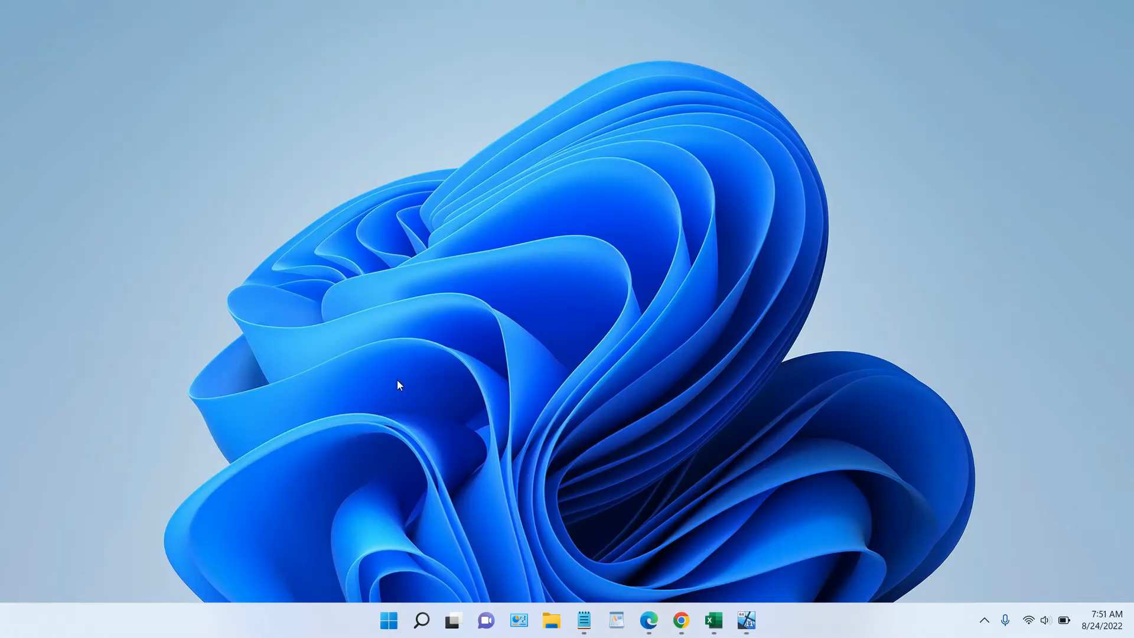
pyautogui.click(747, 619)
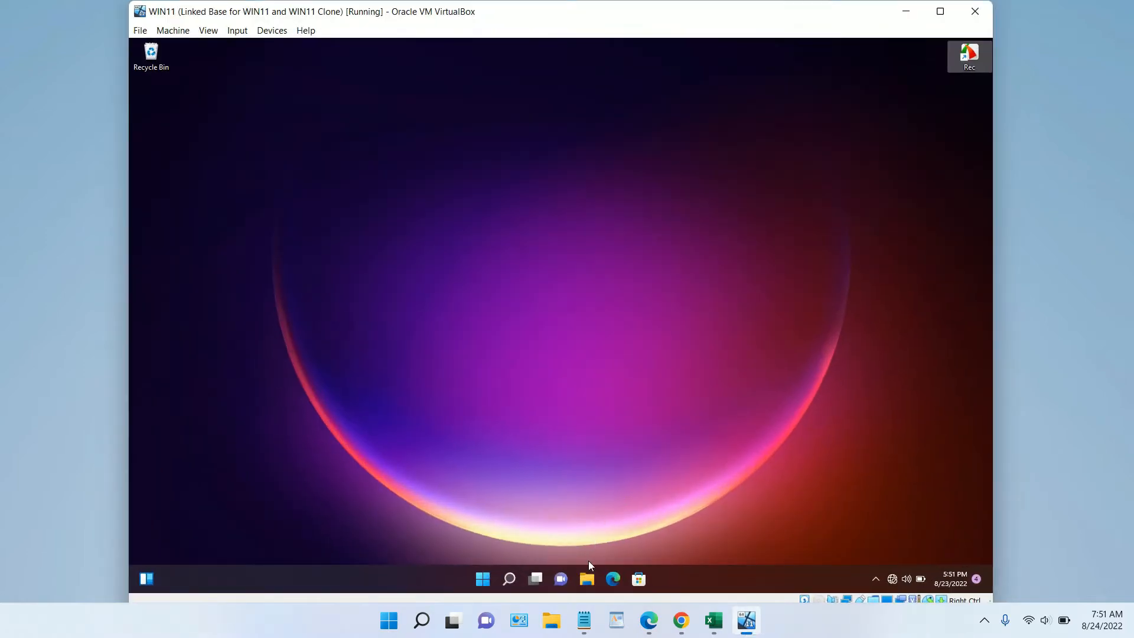
pyautogui.click(587, 579)
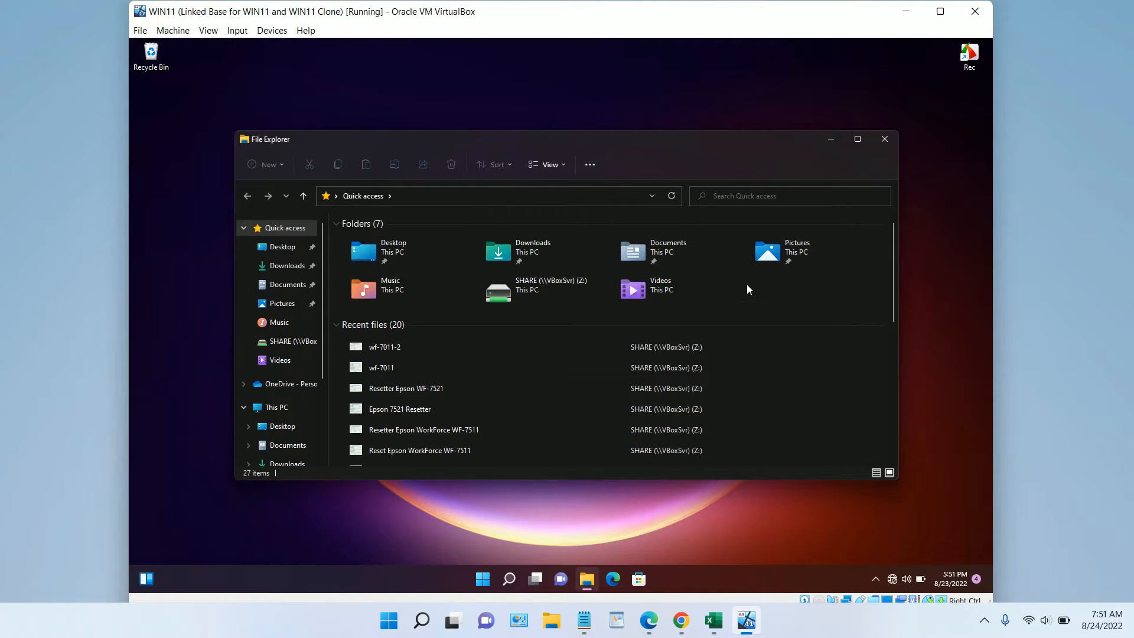
pyautogui.click(299, 347)
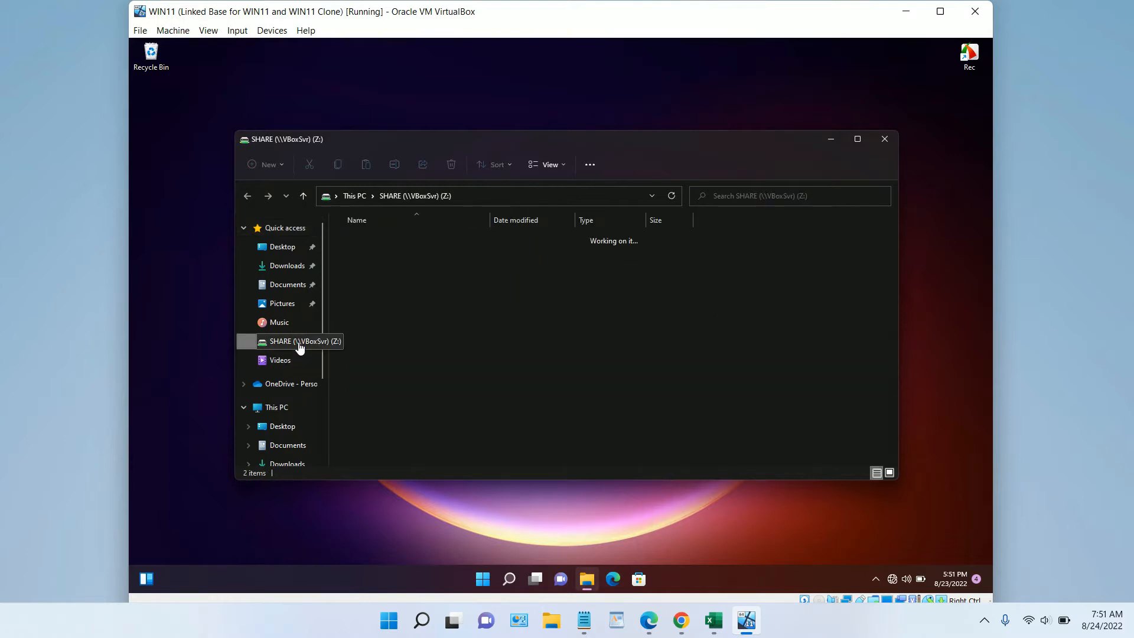
pyautogui.click(857, 140)
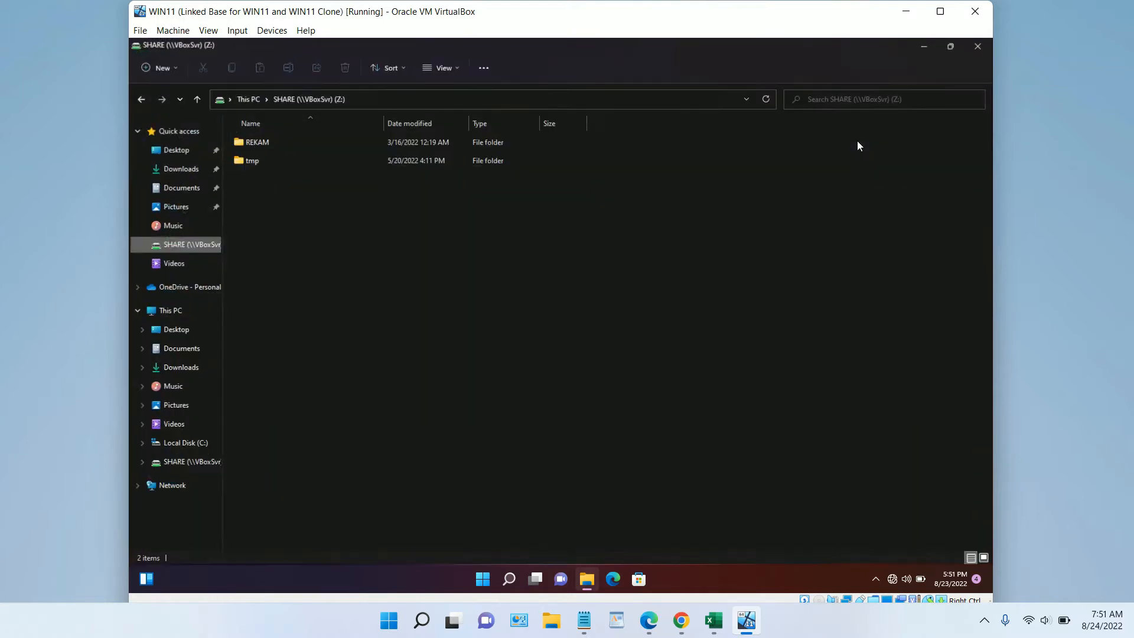
# Create a text document named Test in the virtual machine's SHARE (Z:) drive
pyautogui.rightClick(368, 223)
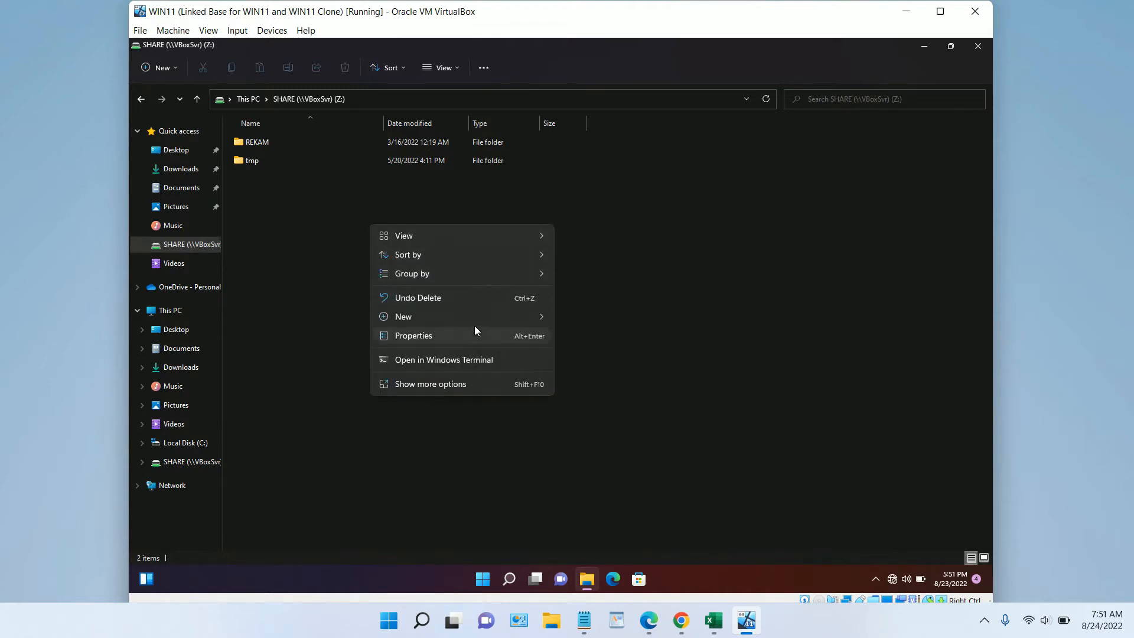
pyautogui.moveTo(493, 317)
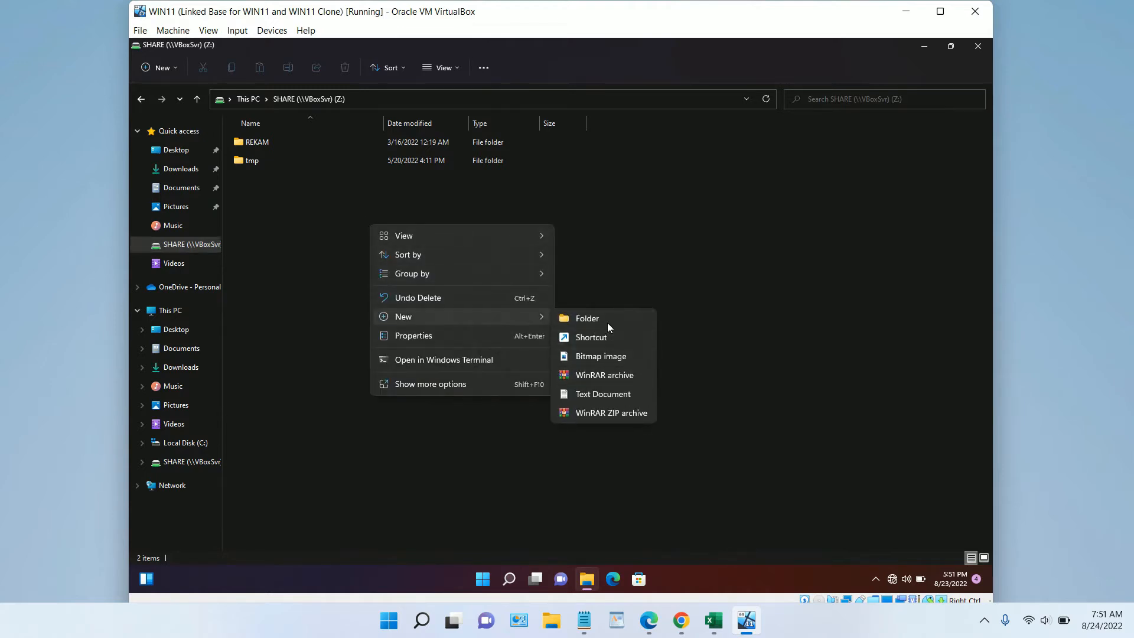
pyautogui.click(614, 393)
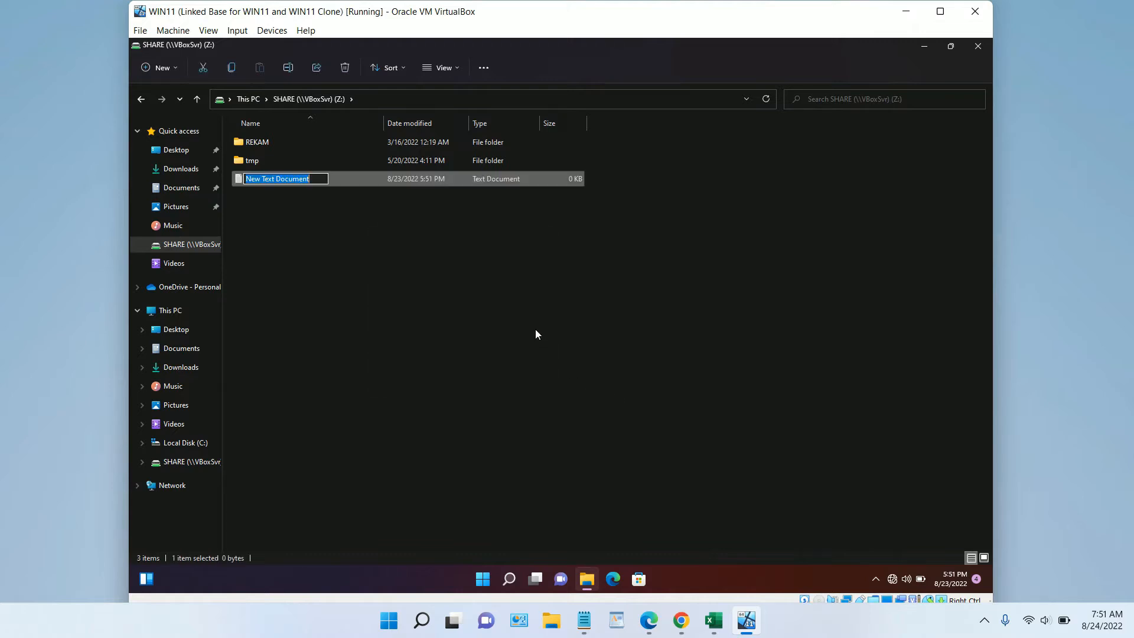
pyautogui.write('Test')
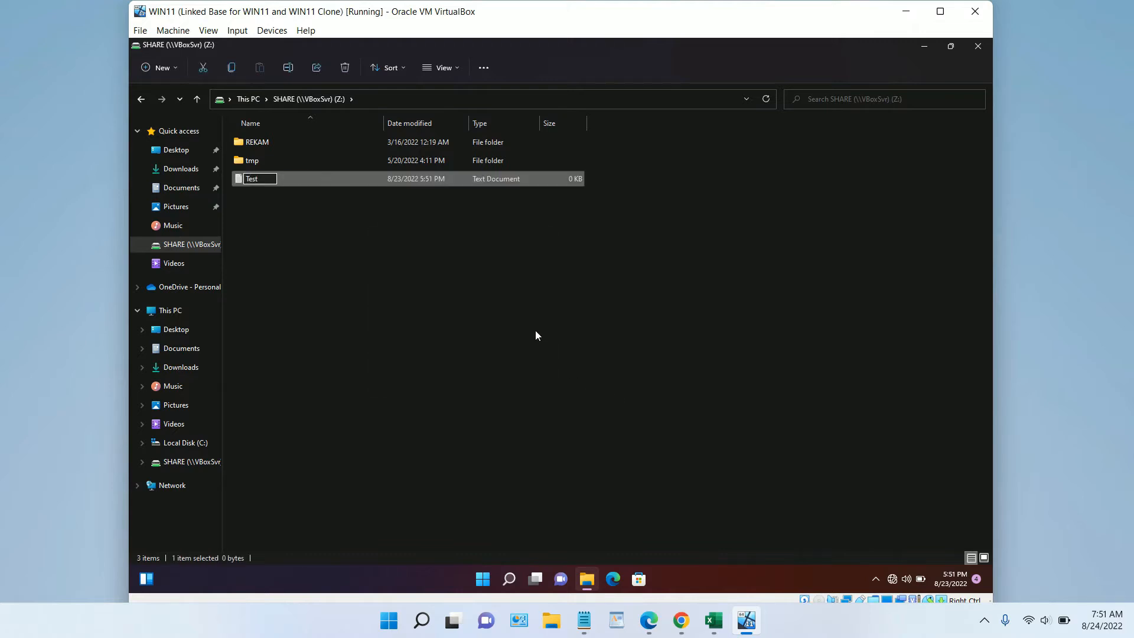
pyautogui.click(535, 330)
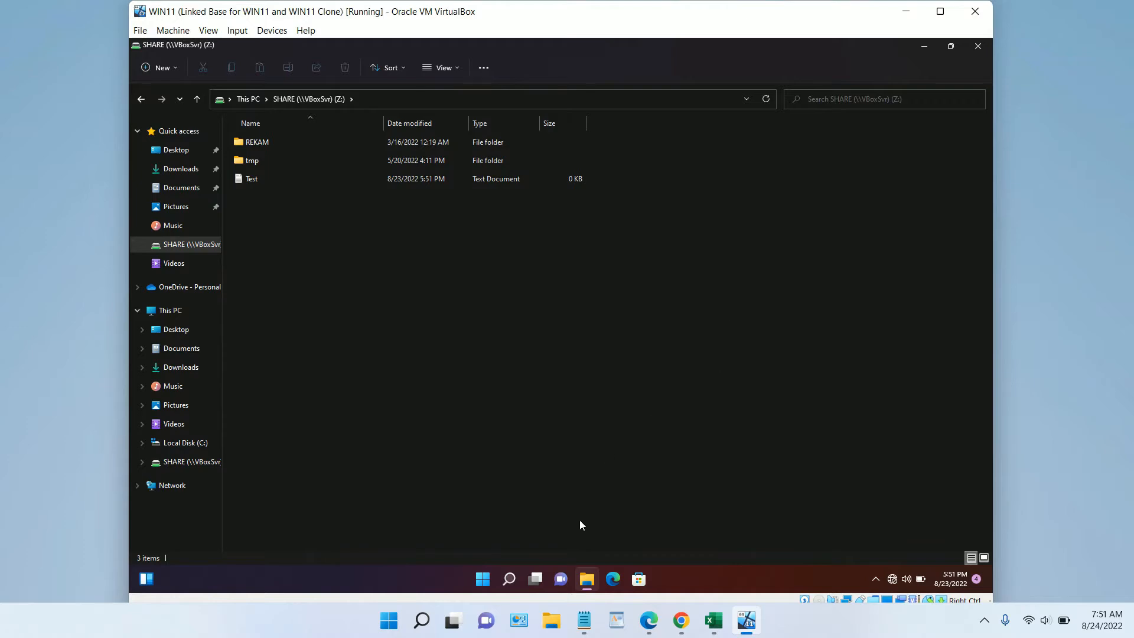
# Open the SHARE folder on drive DA TA (E:) in the host computer's File Explorer
pyautogui.click(551, 620)
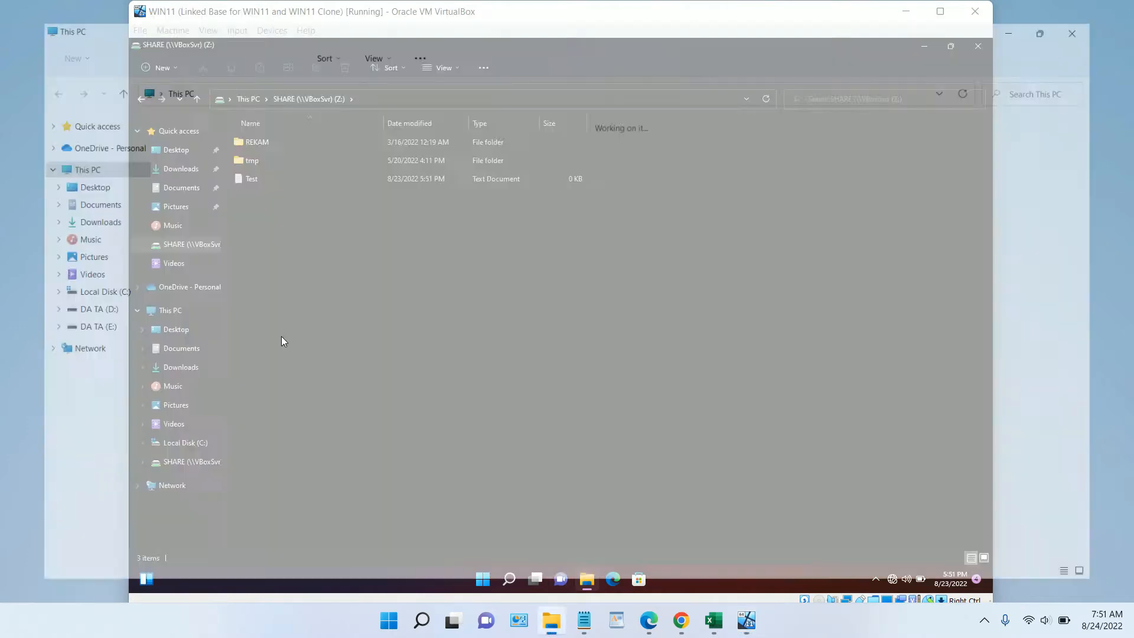
pyautogui.click(76, 327)
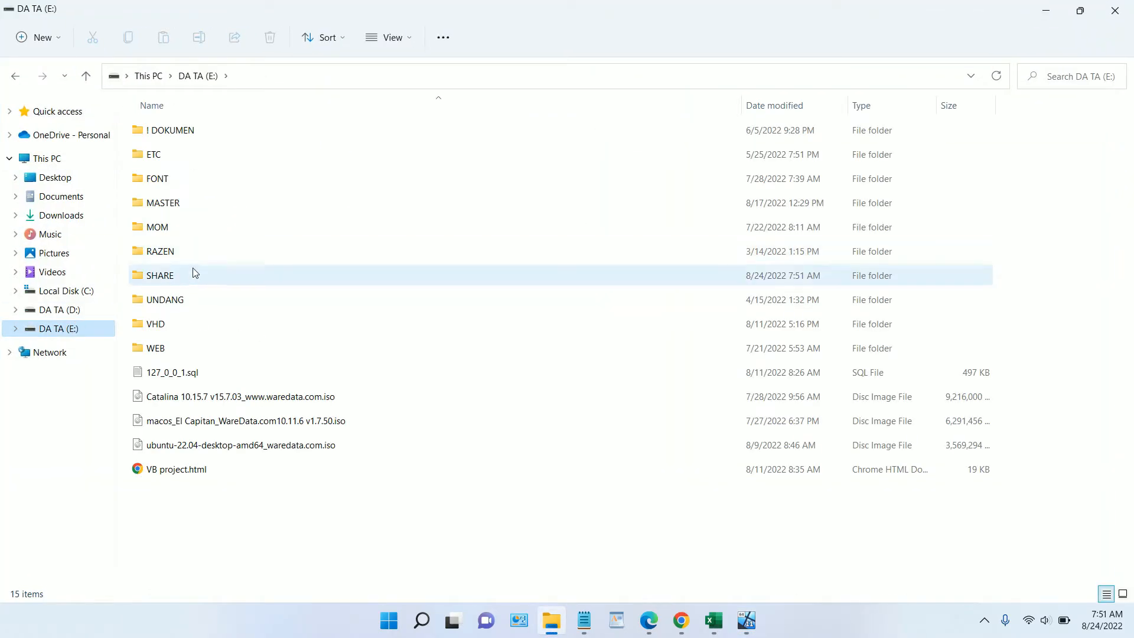
pyautogui.doubleClick(194, 274)
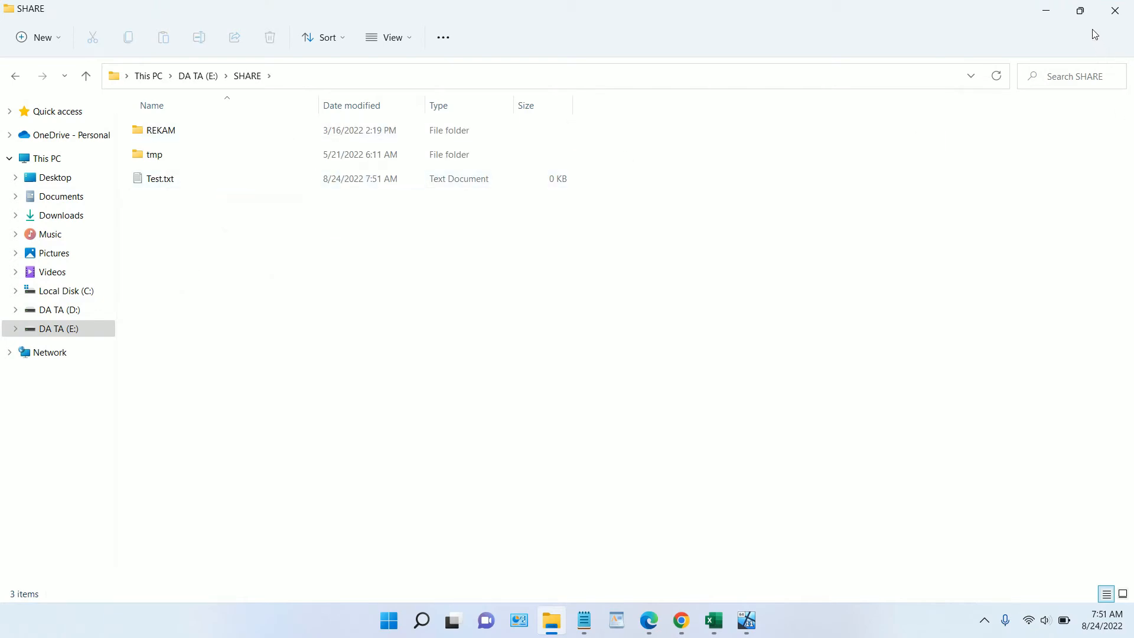
# Restore the host's SHARE folder window and arrange it beside the virtual machine window so both file lists are visible
pyautogui.click(1080, 11)
pyautogui.moveTo(562, 40); pyautogui.dragTo(936, 126)
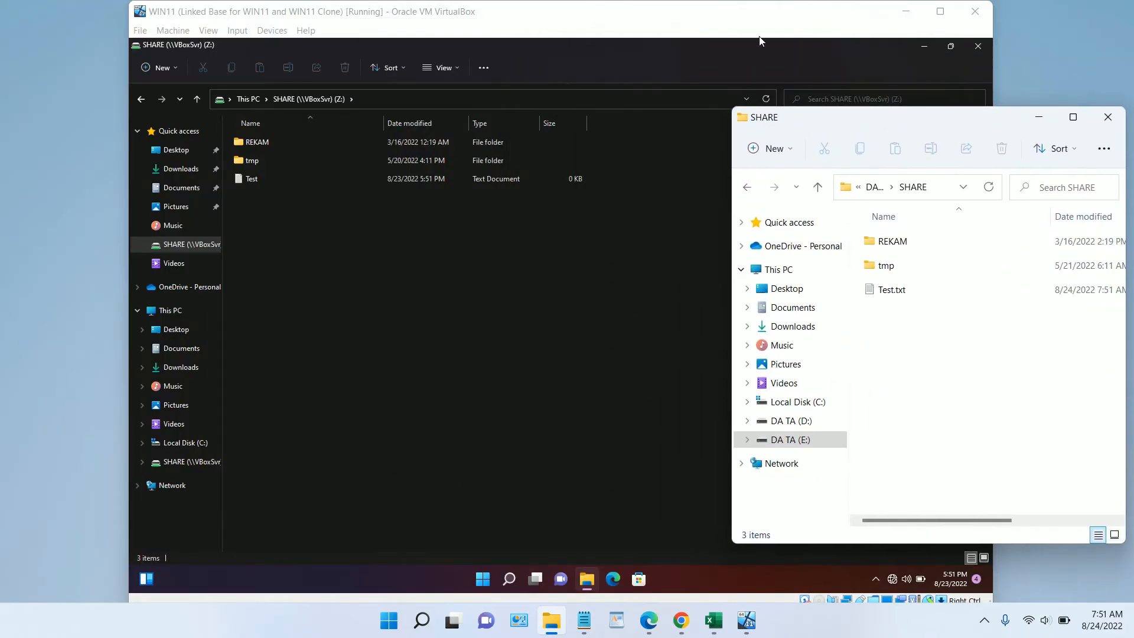
pyautogui.click(586, 21)
pyautogui.moveTo(586, 23); pyautogui.dragTo(463, 26)
pyautogui.click(982, 121)
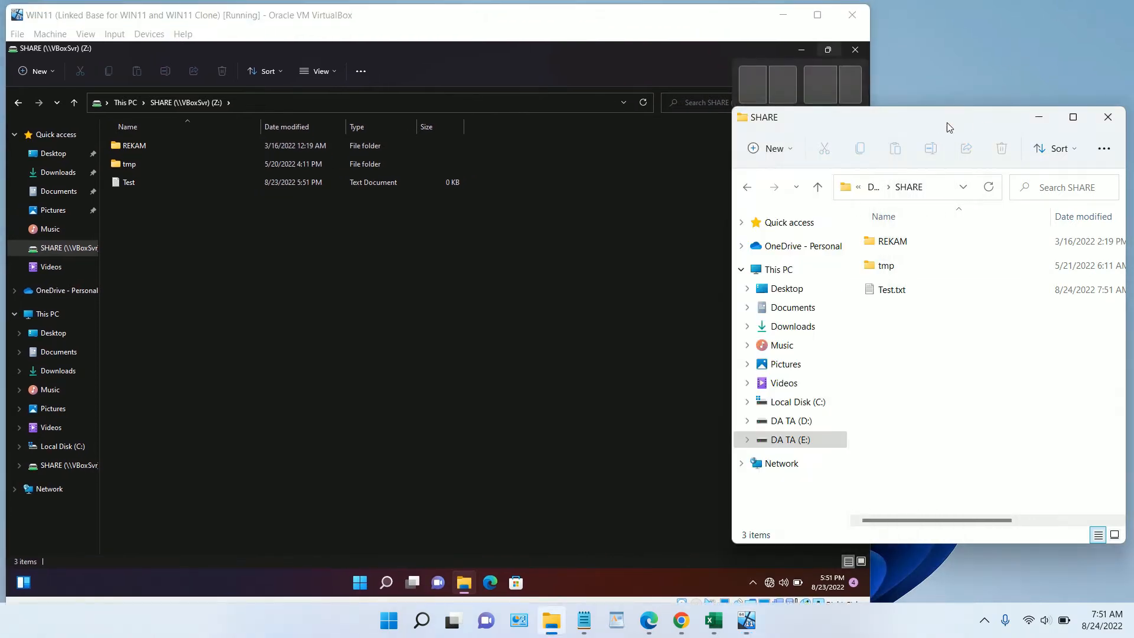
pyautogui.moveTo(947, 122); pyautogui.dragTo(1053, 121)
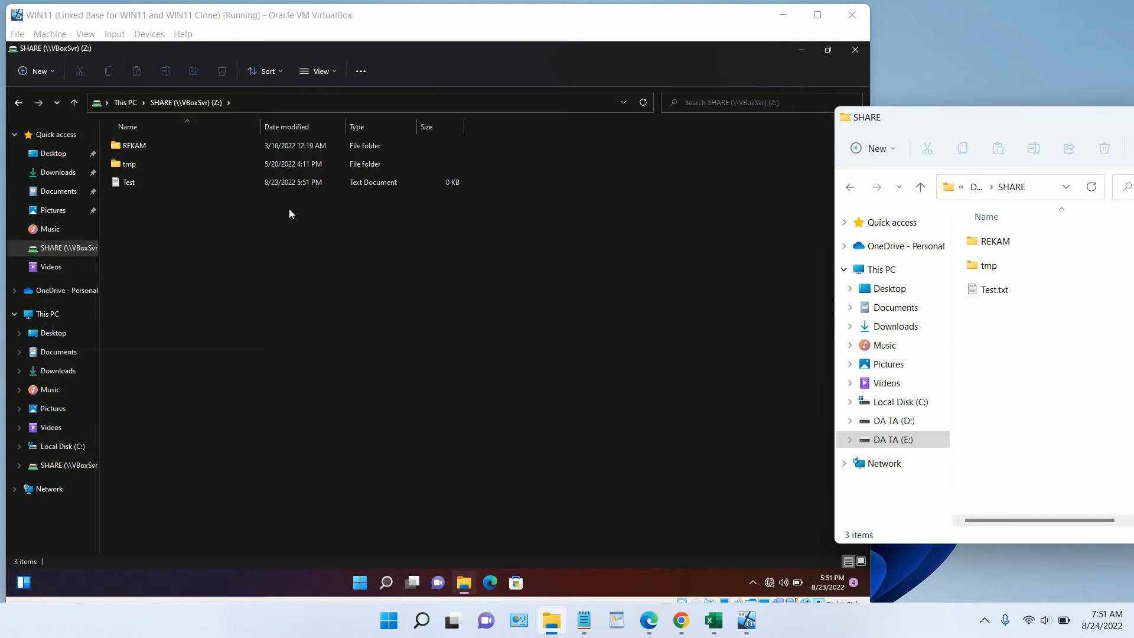
pyautogui.rightClick(1031, 341)
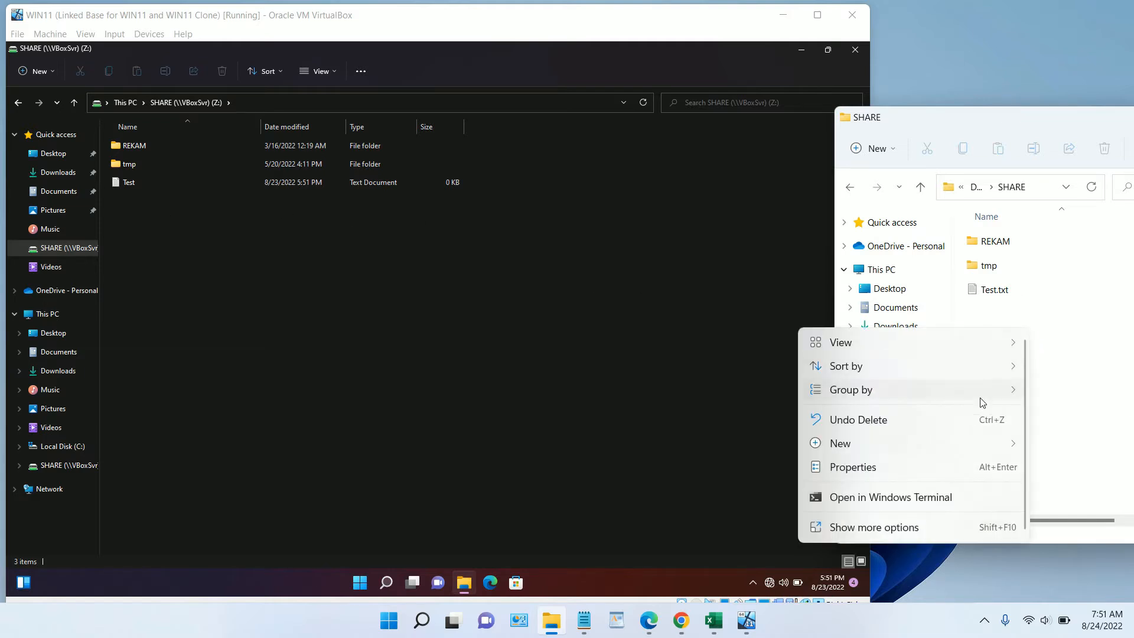
pyautogui.moveTo(982, 455)
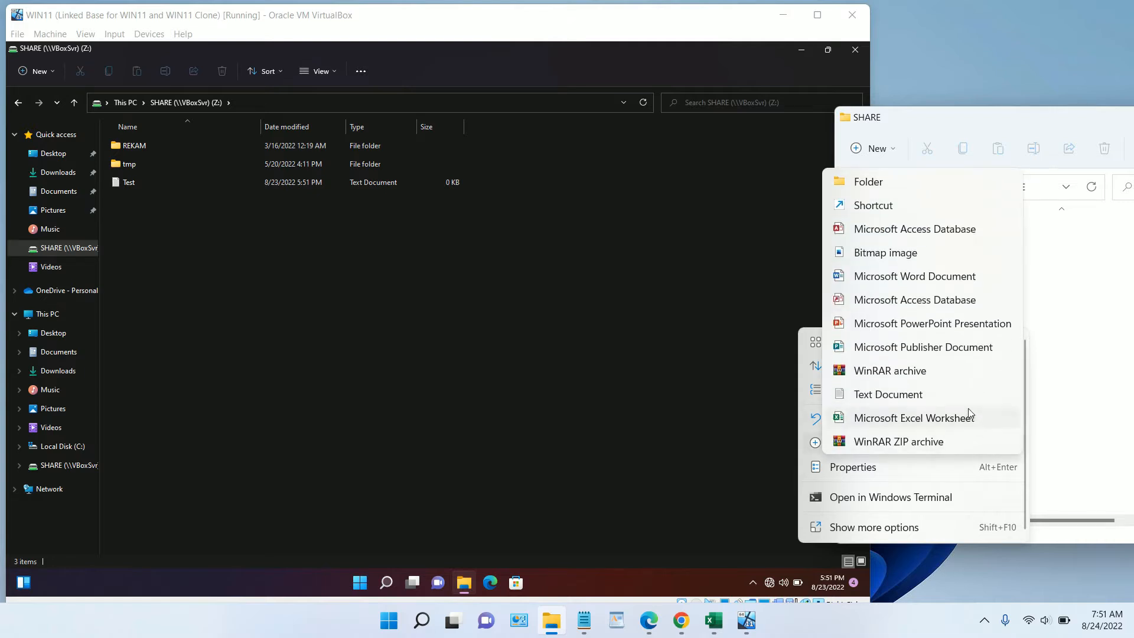
pyautogui.click(955, 371)
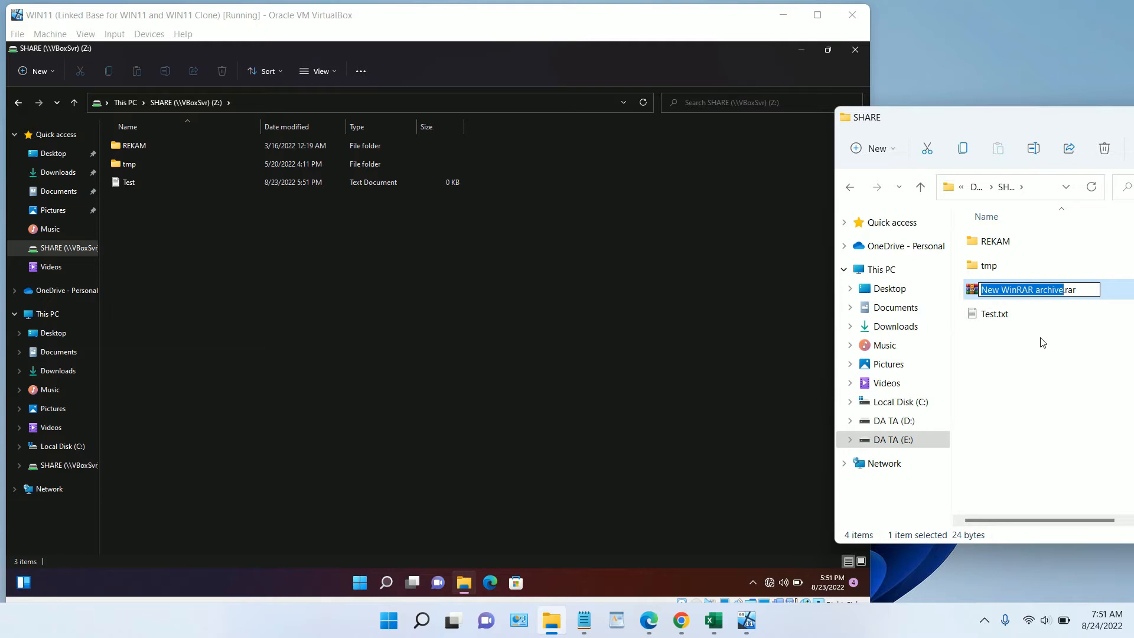
pyautogui.write('www')
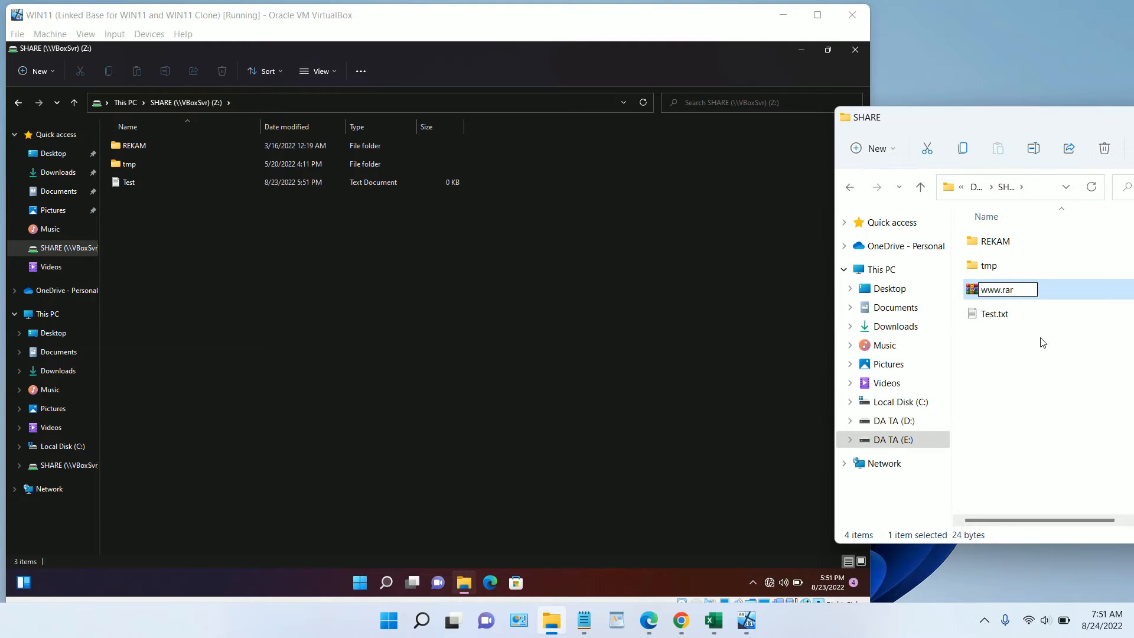
pyautogui.write('.waredata')
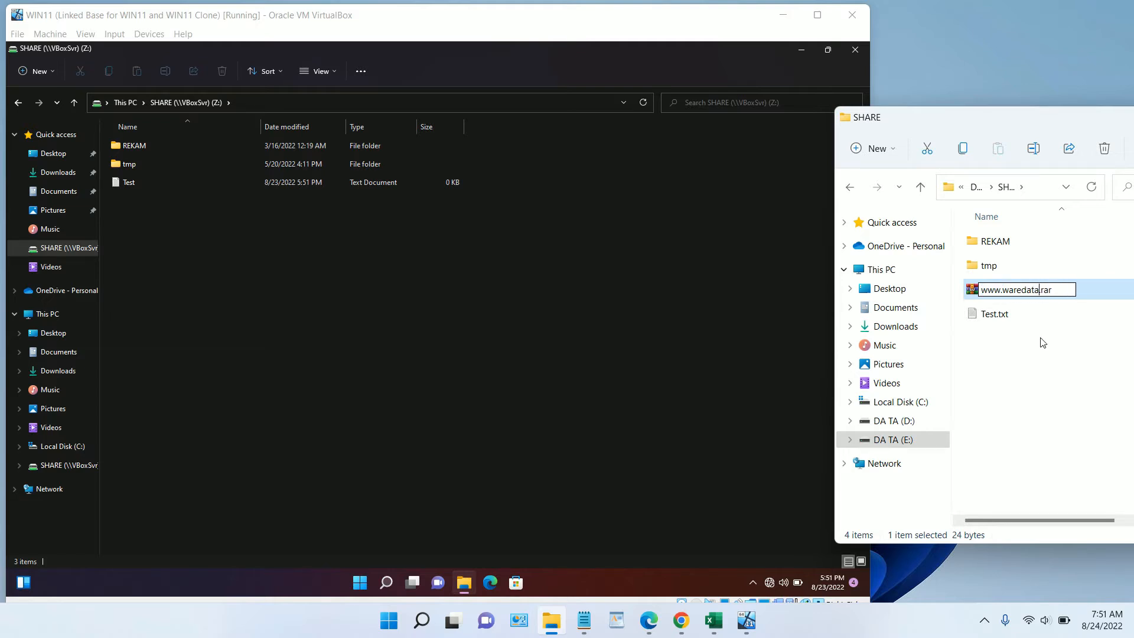
pyautogui.write('.com')
pyautogui.press('Return')
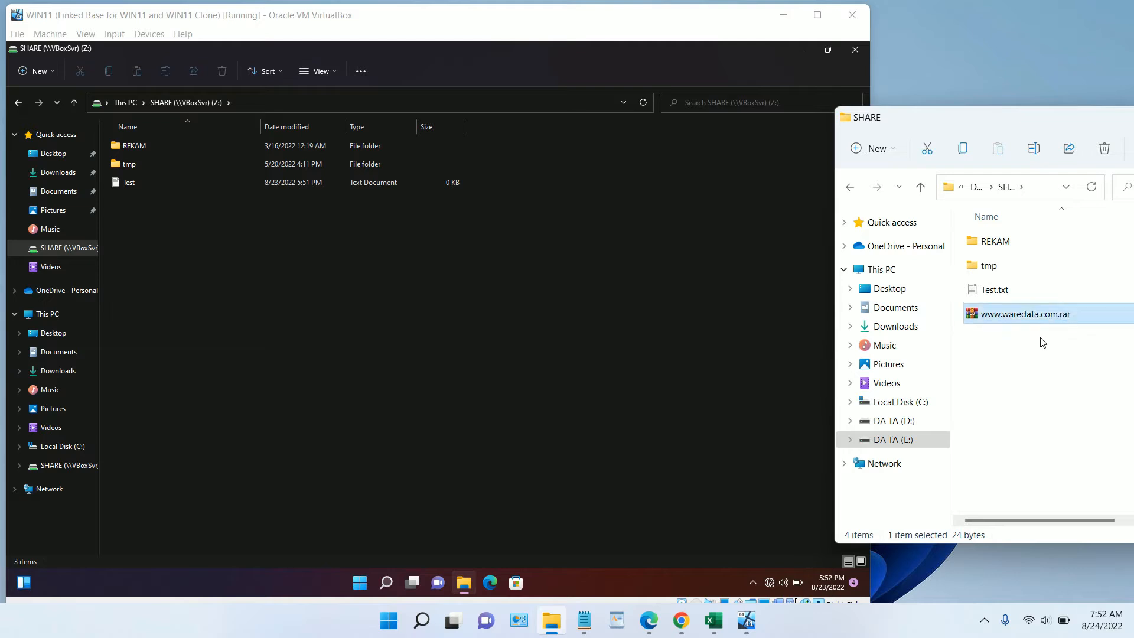
pyautogui.click(554, 266)
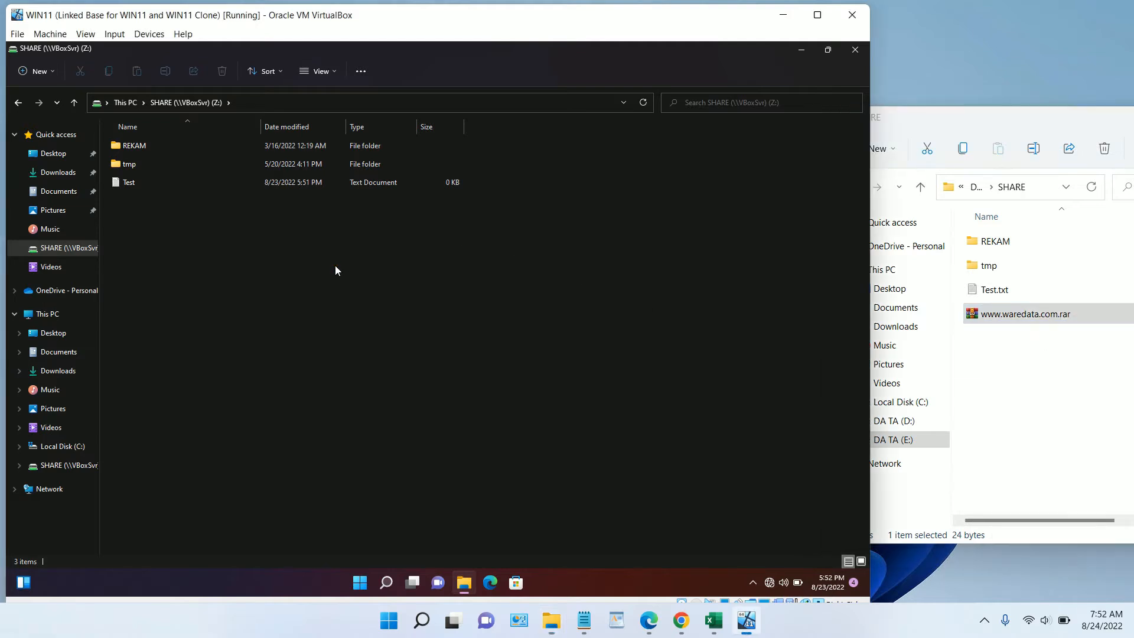
pyautogui.click(51, 229)
pyautogui.click(75, 249)
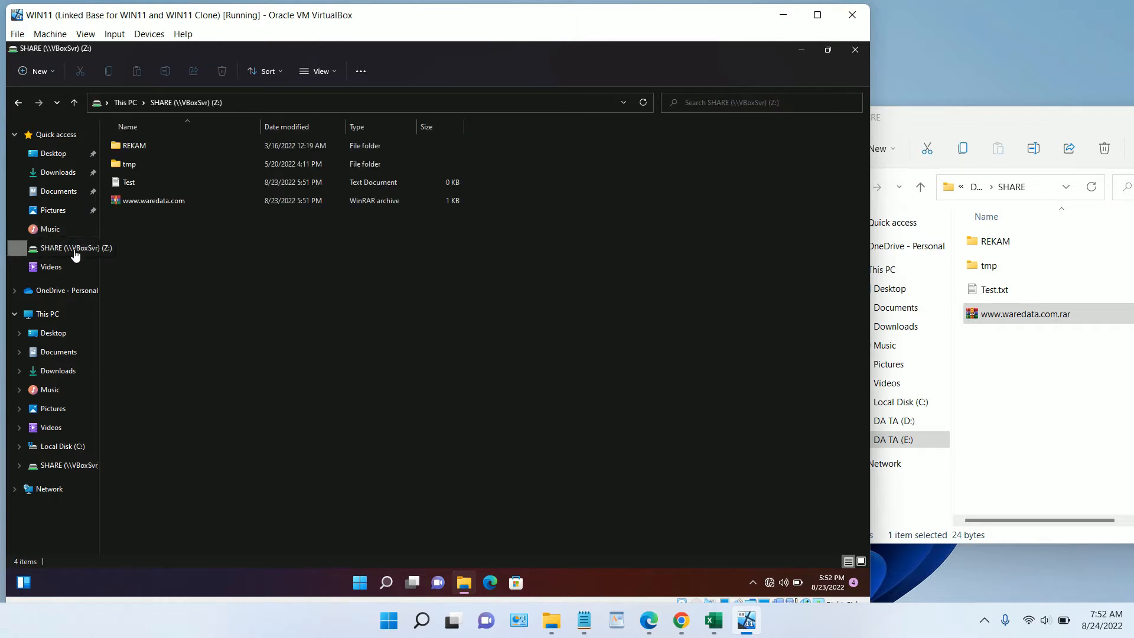
pyautogui.click(181, 202)
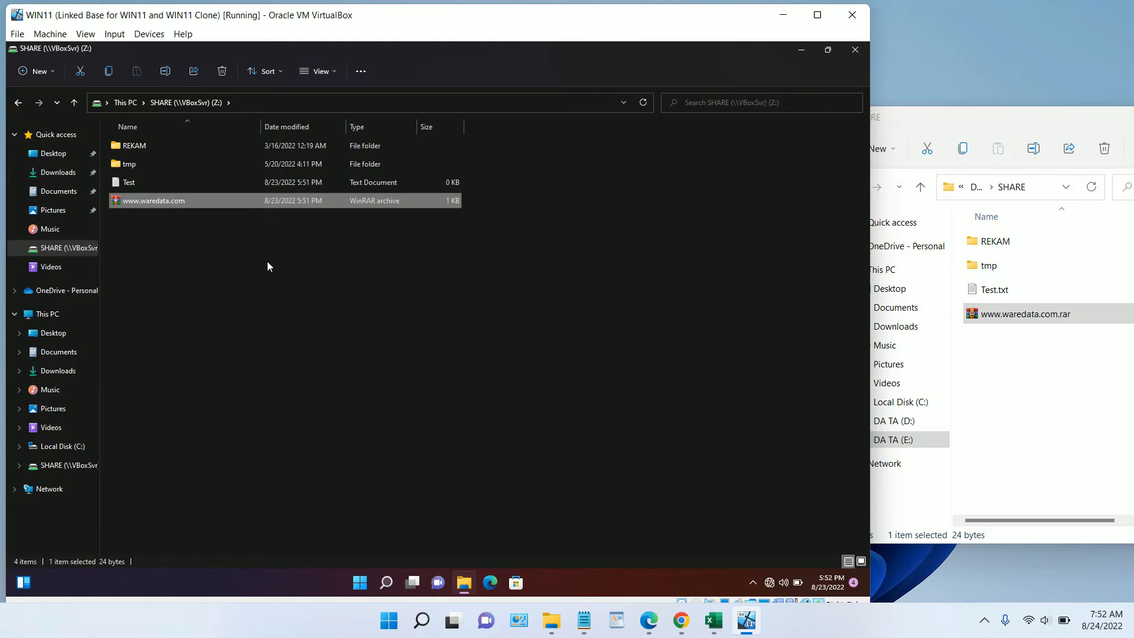
# Close the File Explorer windows in the virtual machine and on the host
pyautogui.click(854, 52)
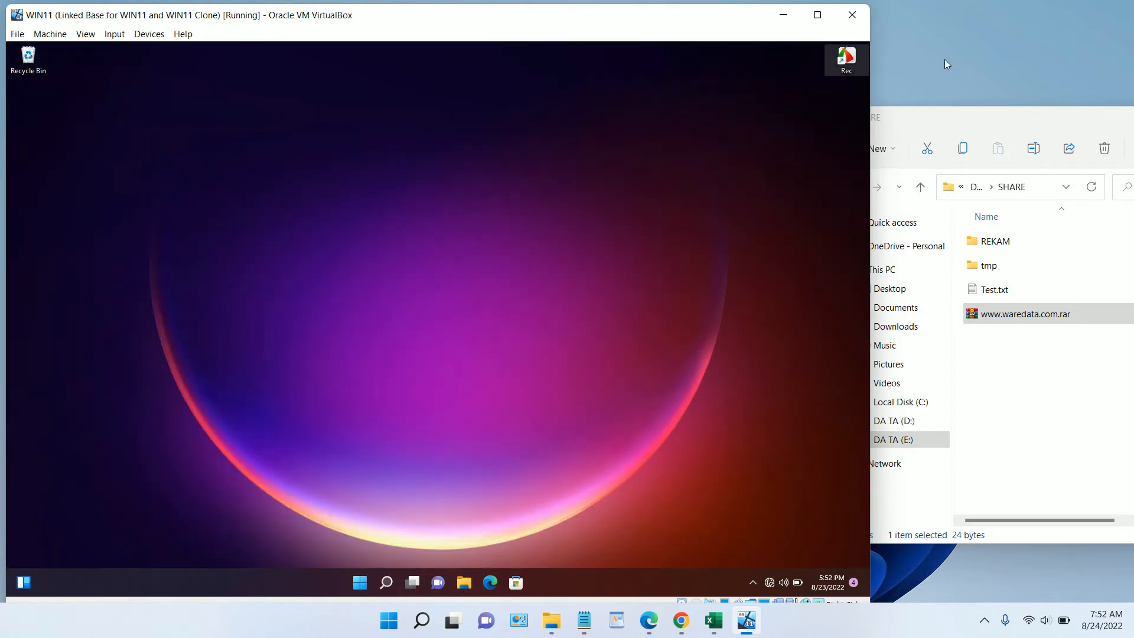
pyautogui.moveTo(1097, 118); pyautogui.dragTo(725, 89)
pyautogui.click(852, 86)
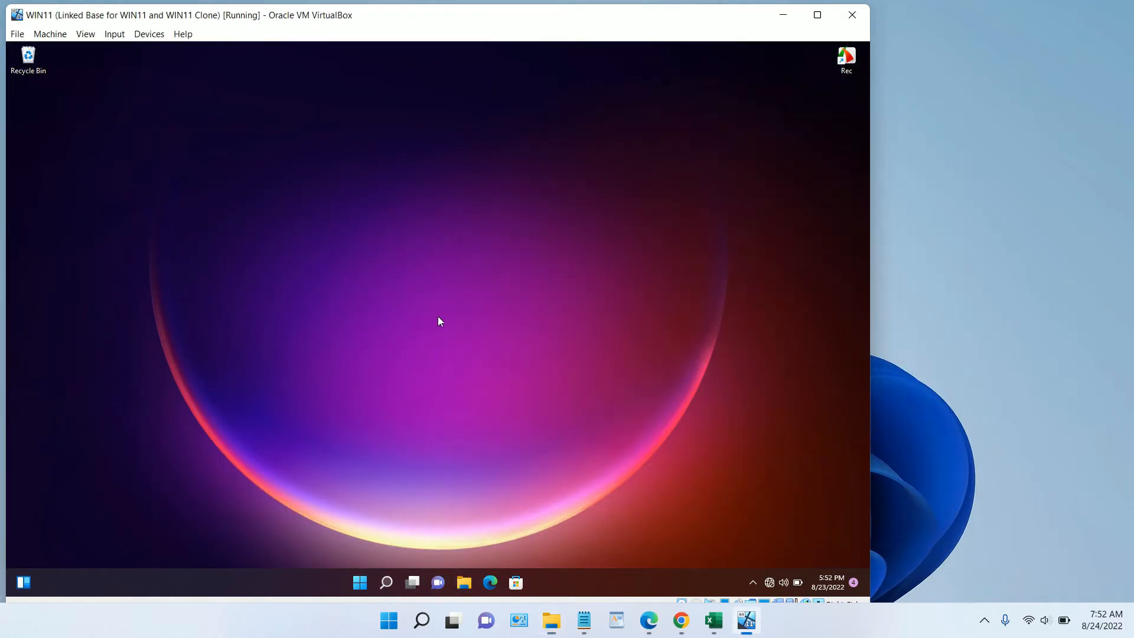
# Shut down the Windows 11 virtual machine from within its guest system
pyautogui.click(360, 582)
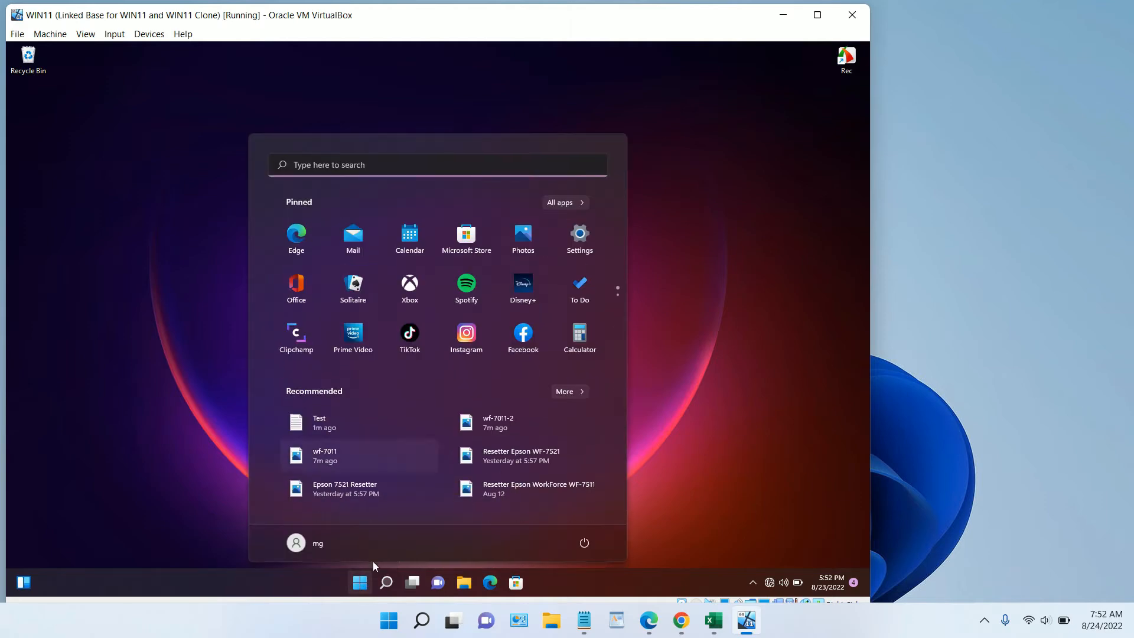
pyautogui.click(583, 541)
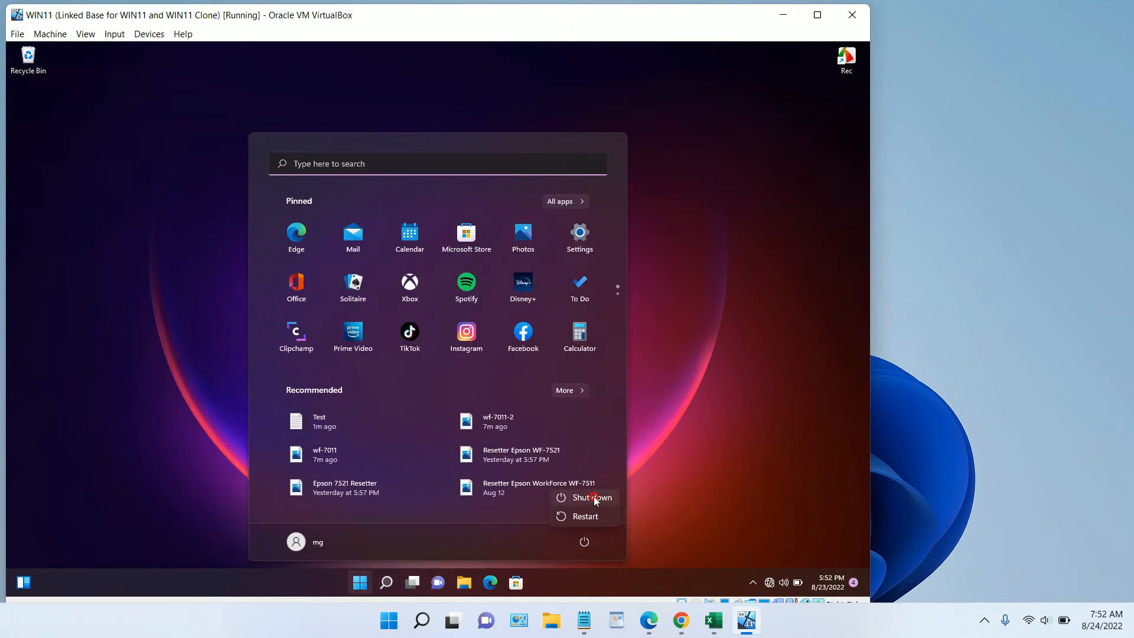
pyautogui.click(594, 496)
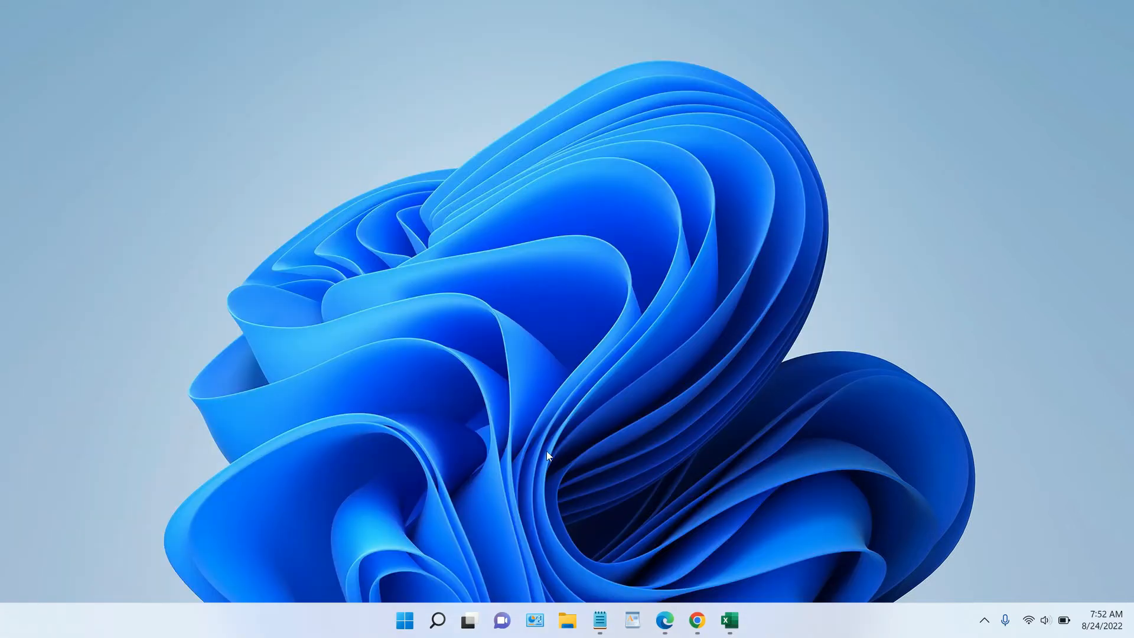
# Open the WIN11 machine's shared folder settings in VirtualBox and select the existing SHARE entry
pyautogui.click(404, 620)
pyautogui.click(601, 313)
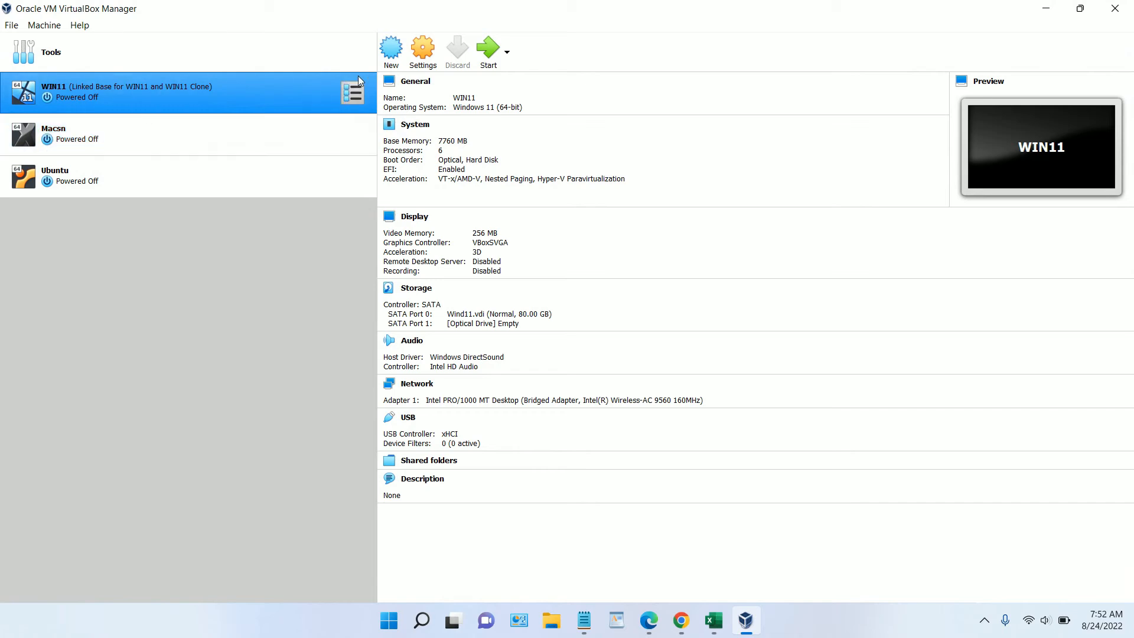
pyautogui.click(428, 56)
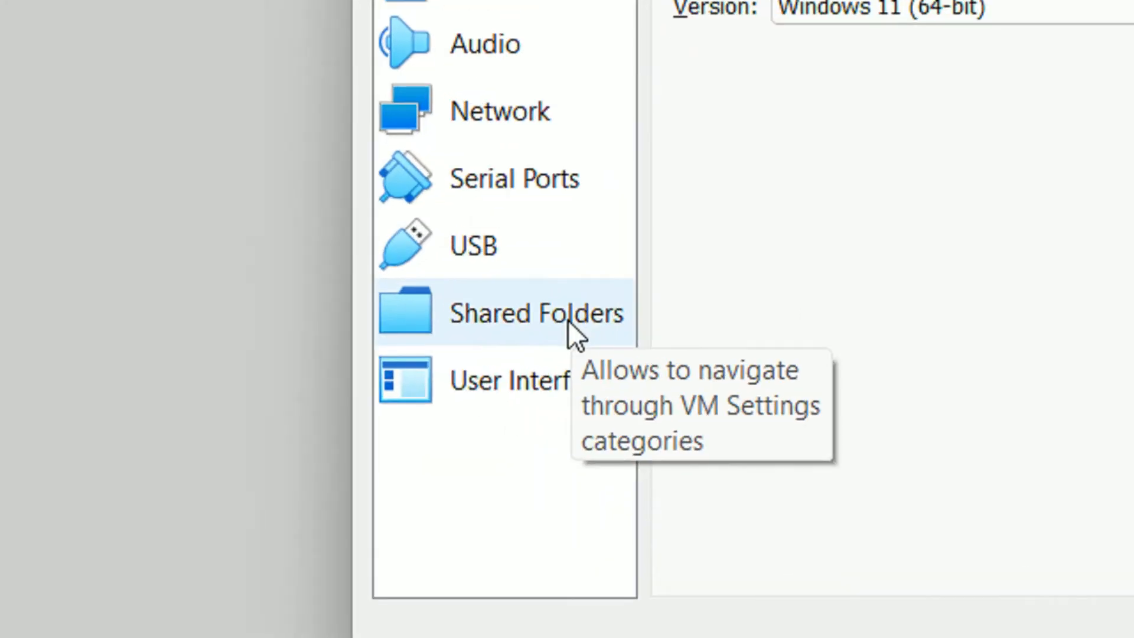
pyautogui.click(436, 353)
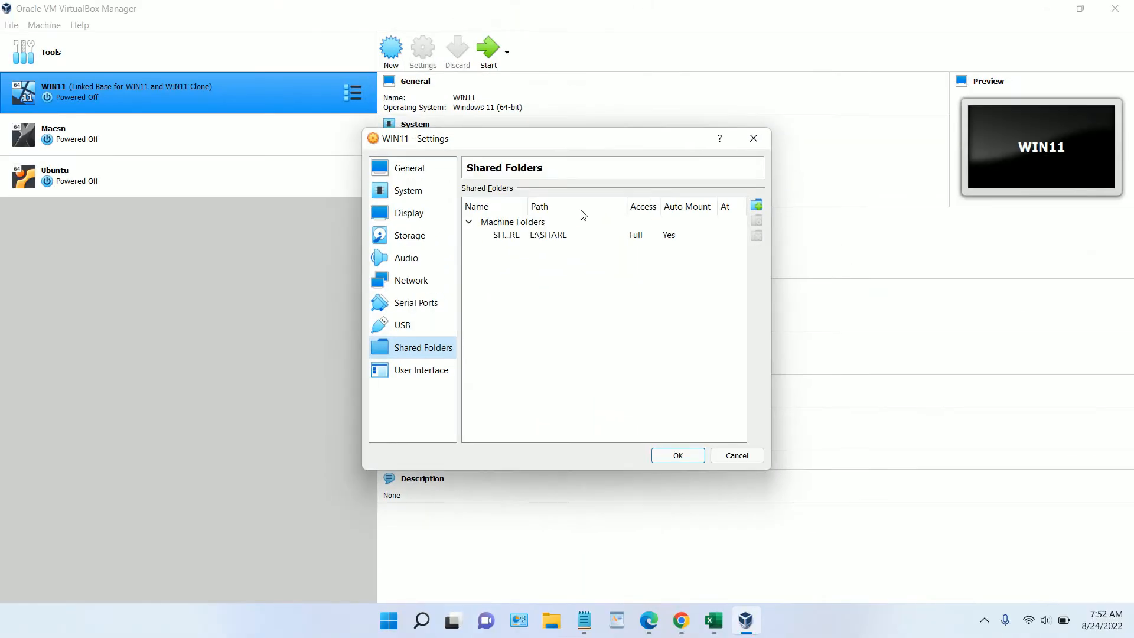
pyautogui.click(593, 235)
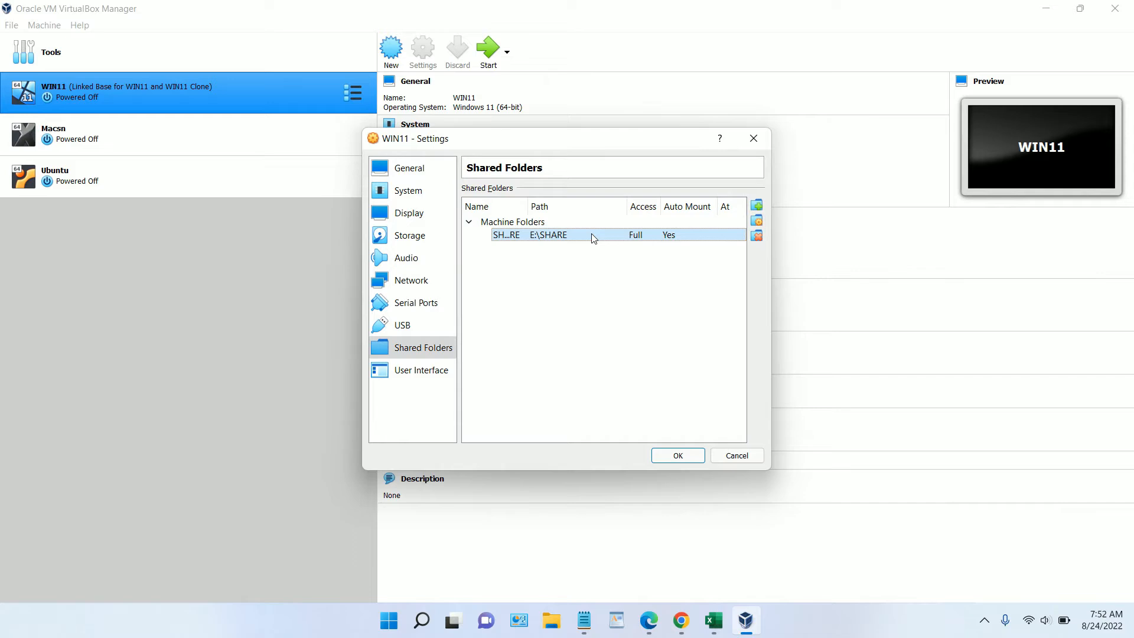
# Try to add the SHARE folder on the DA TA (E:) drive as a new shared folder, and cancel
pyautogui.click(759, 205)
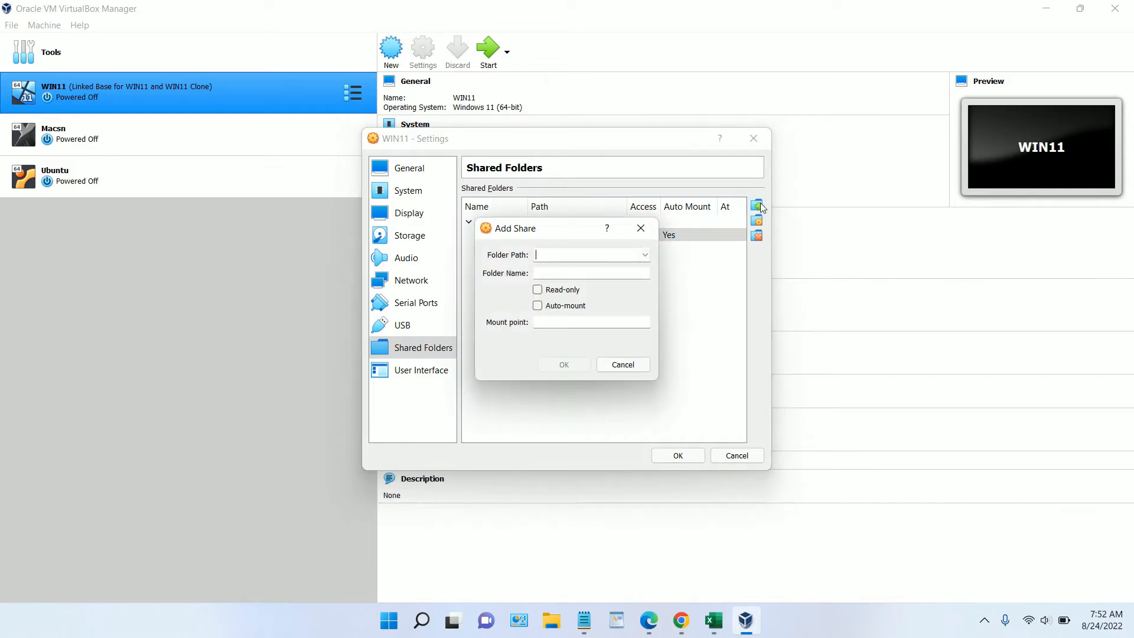
pyautogui.click(645, 255)
pyautogui.click(630, 280)
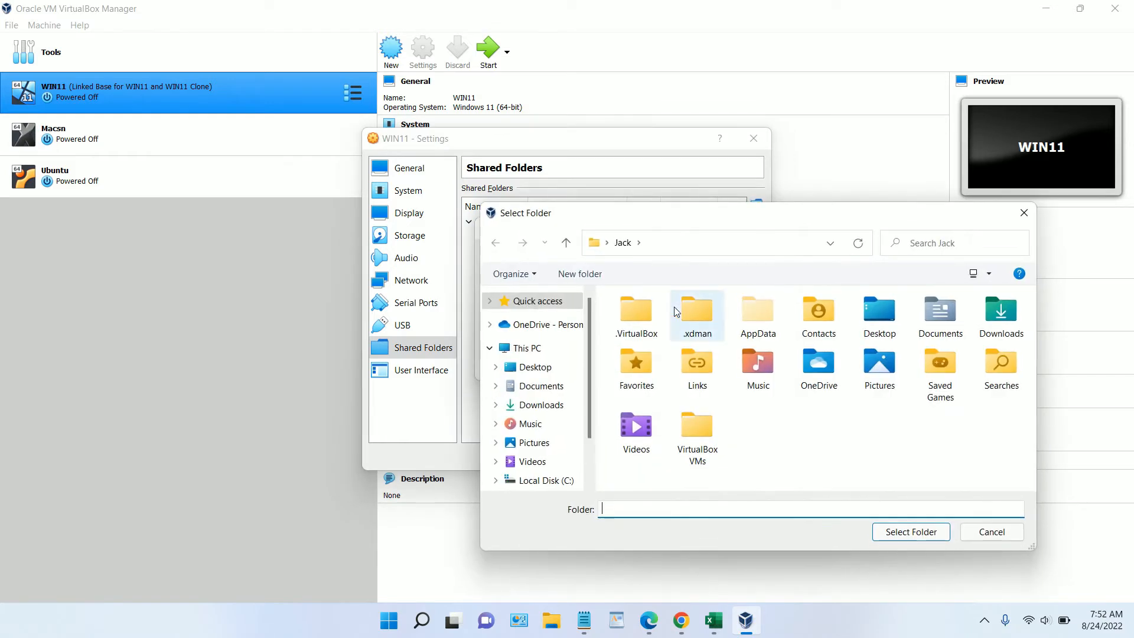
pyautogui.scroll(-2, 569, 434)
pyautogui.click(569, 445)
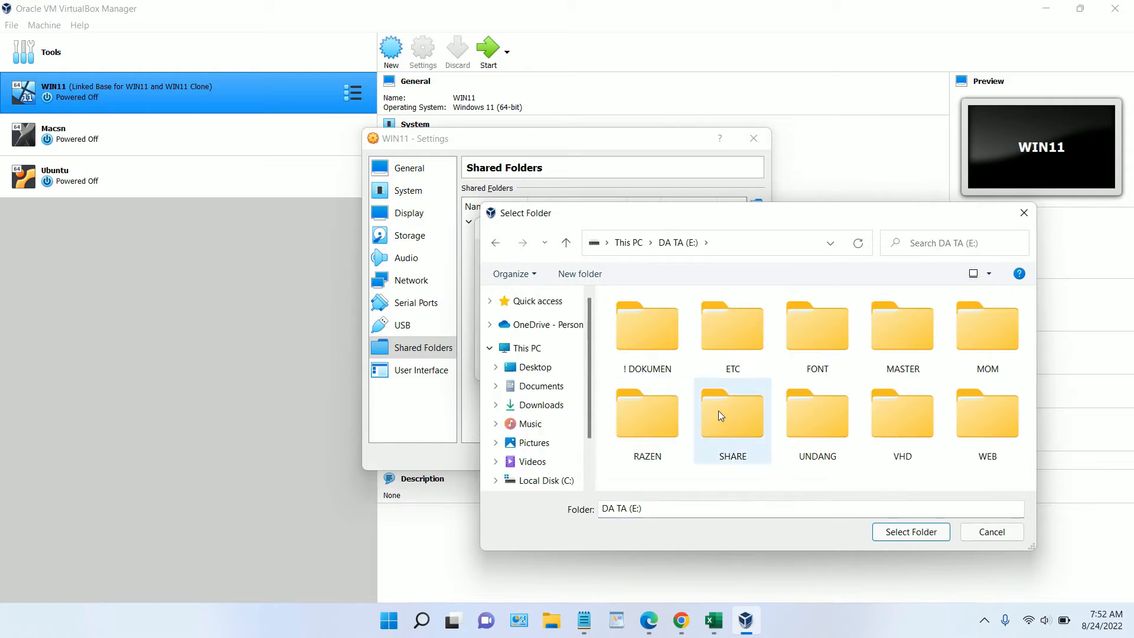
pyautogui.click(736, 427)
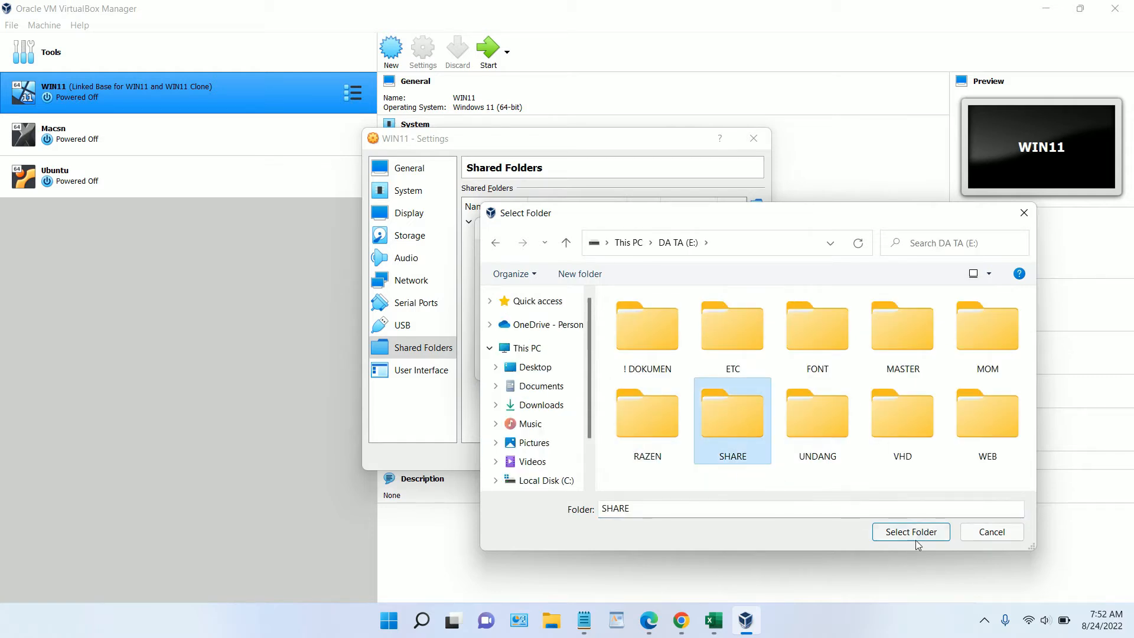
pyautogui.click(1011, 533)
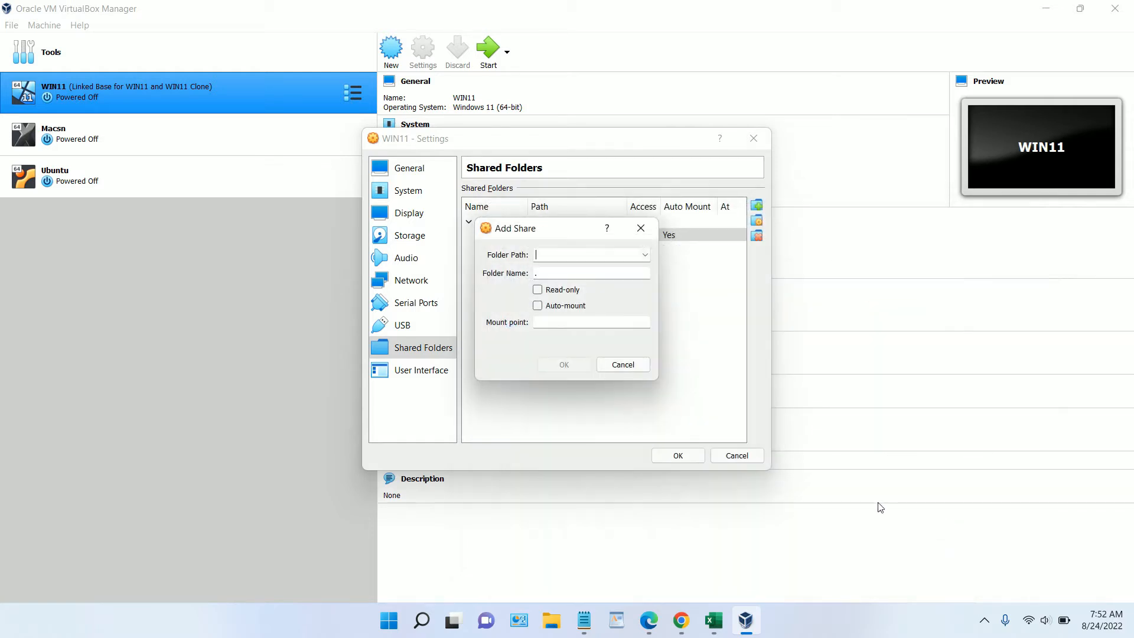
pyautogui.click(611, 366)
# Review the properties of the existing SHARE shared folder, discard the dialogs without changes and close VirtualBox Manager
pyautogui.doubleClick(585, 238)
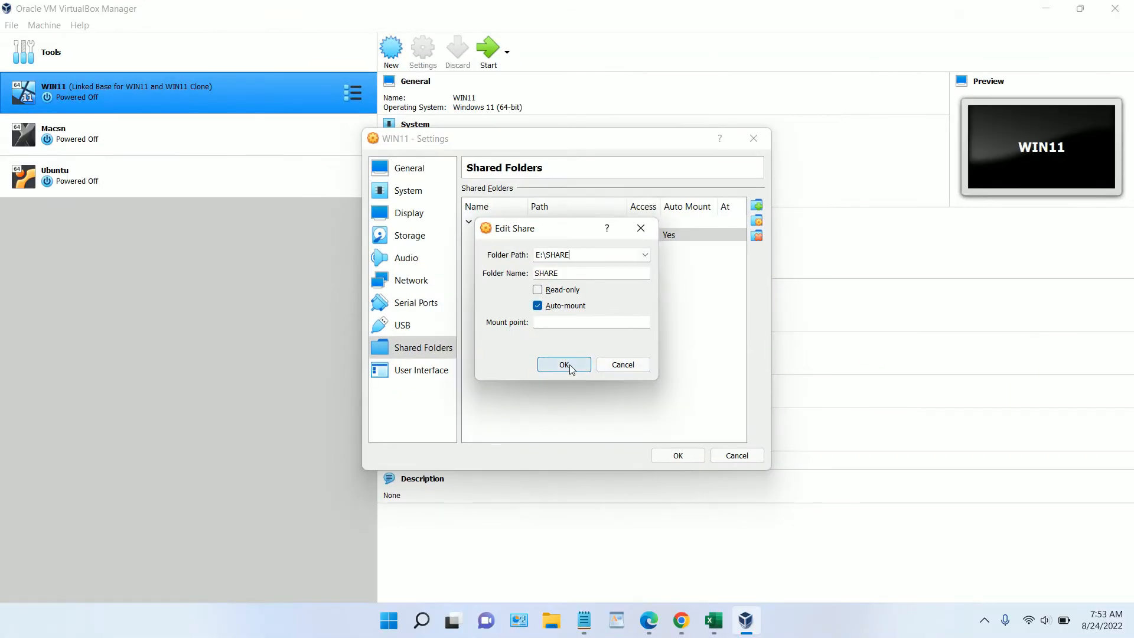
pyautogui.click(631, 365)
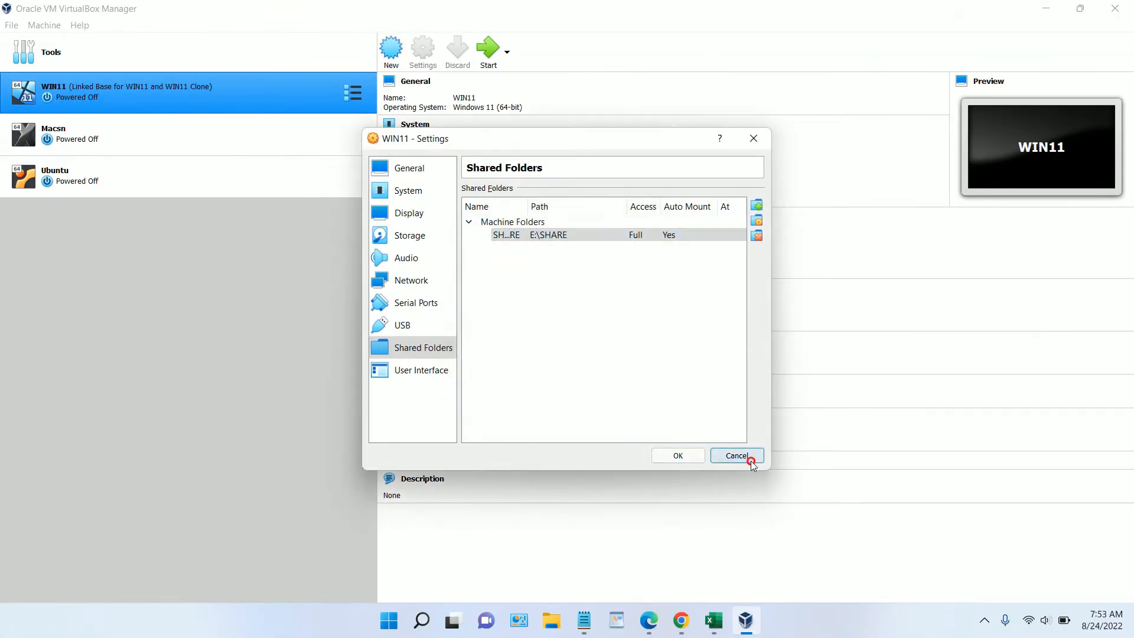
pyautogui.click(739, 456)
pyautogui.click(1115, 9)
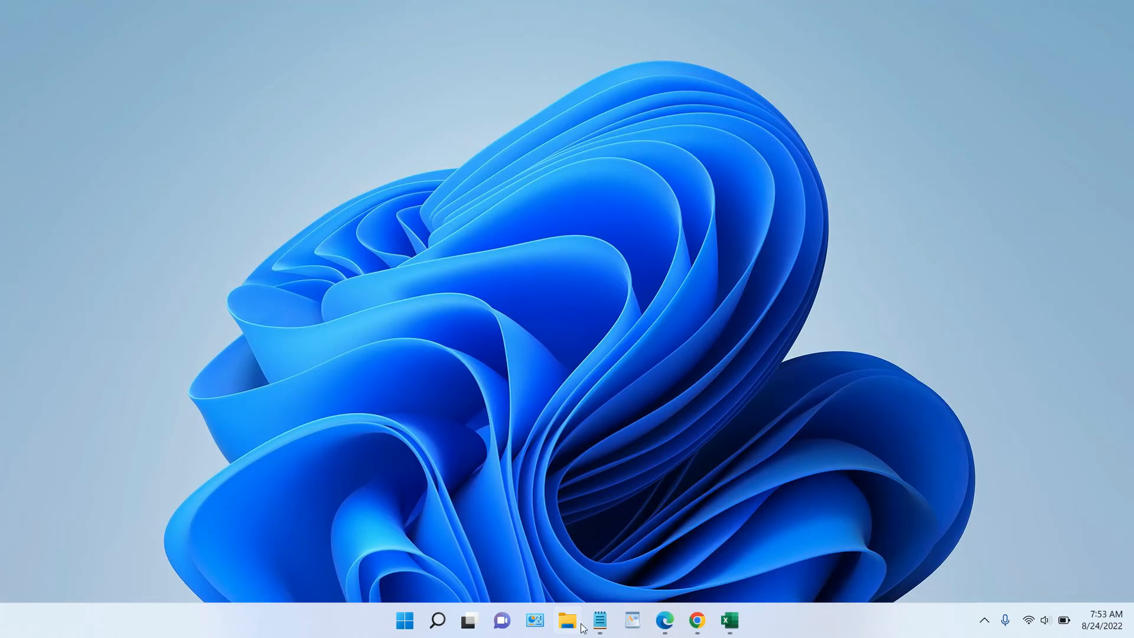
# View the sharing properties of the SHARE folder on the host's DA TA (E:) drive
pyautogui.press('super+e')
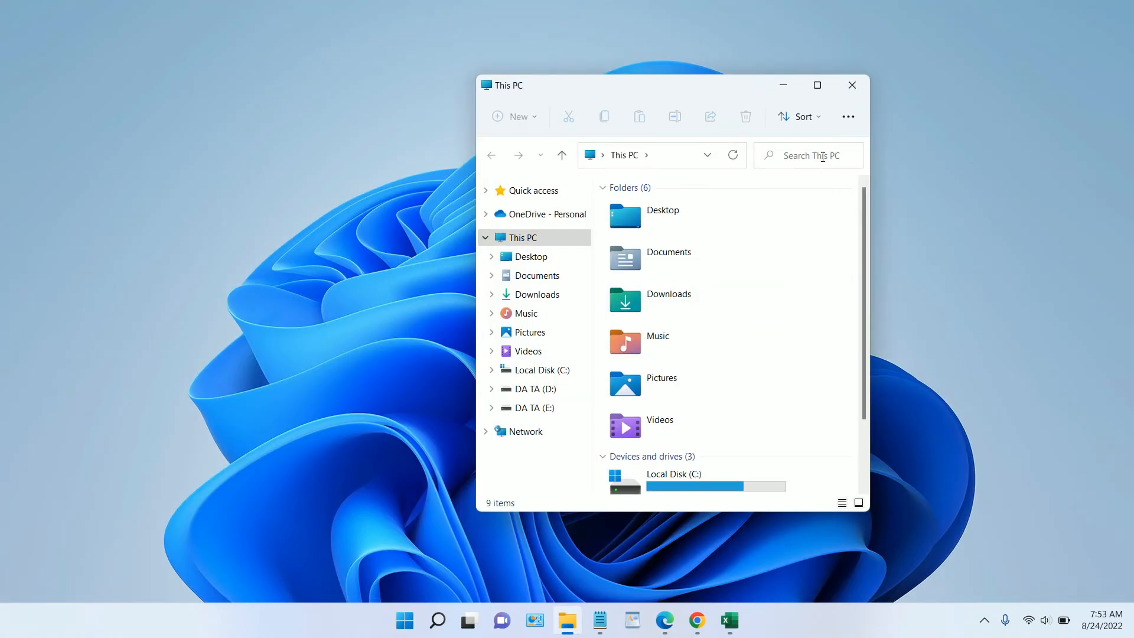
pyautogui.click(815, 86)
pyautogui.click(83, 328)
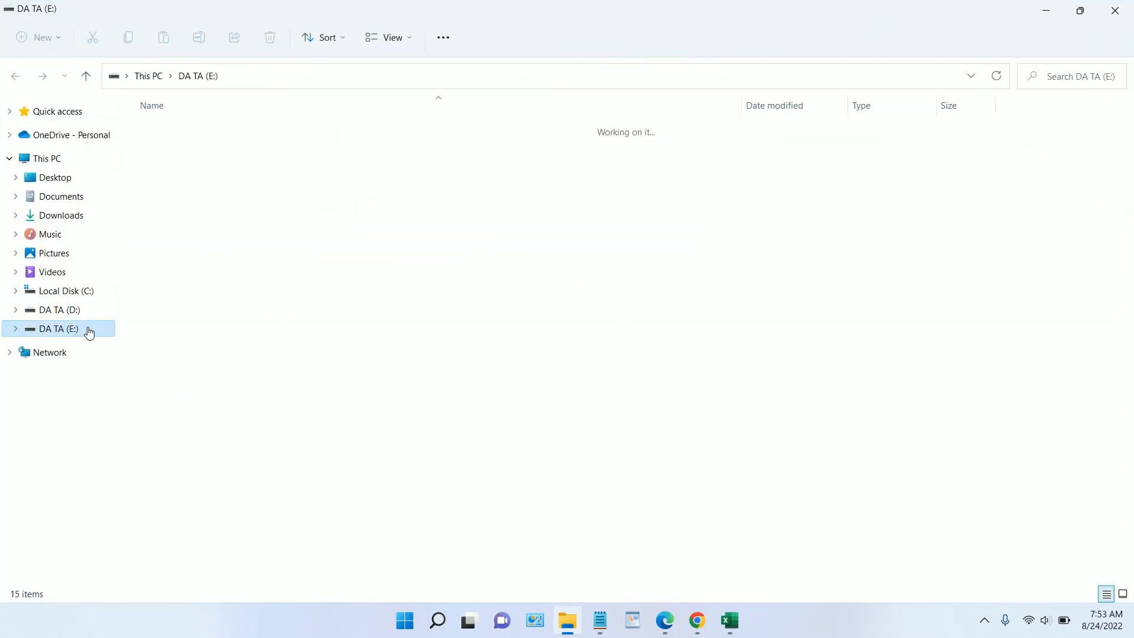
pyautogui.rightClick(207, 277)
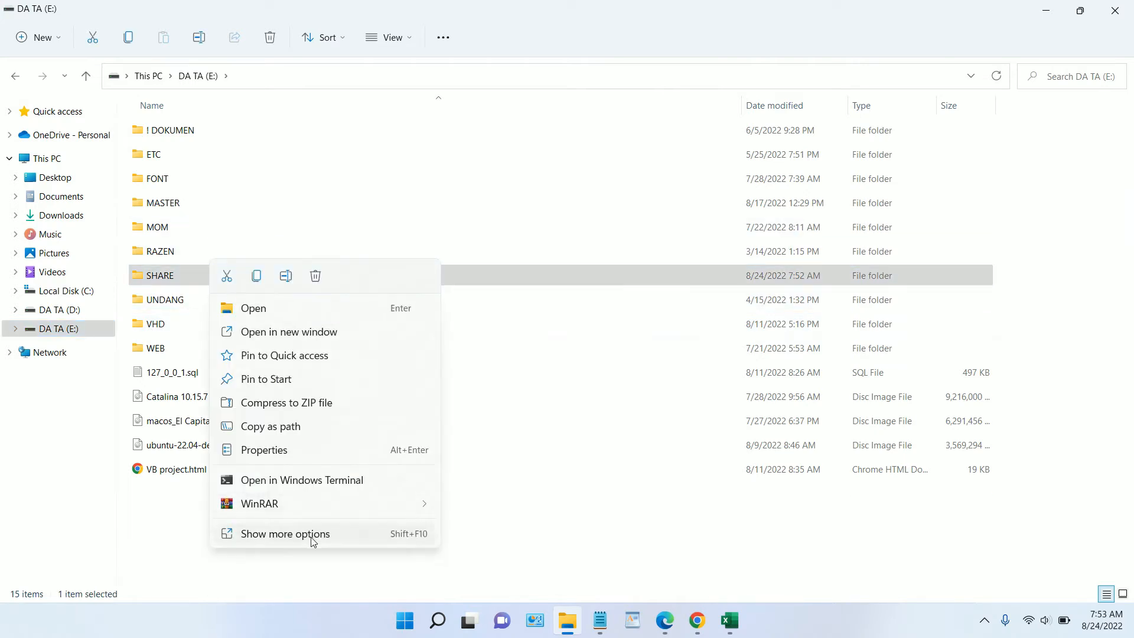
pyautogui.click(312, 450)
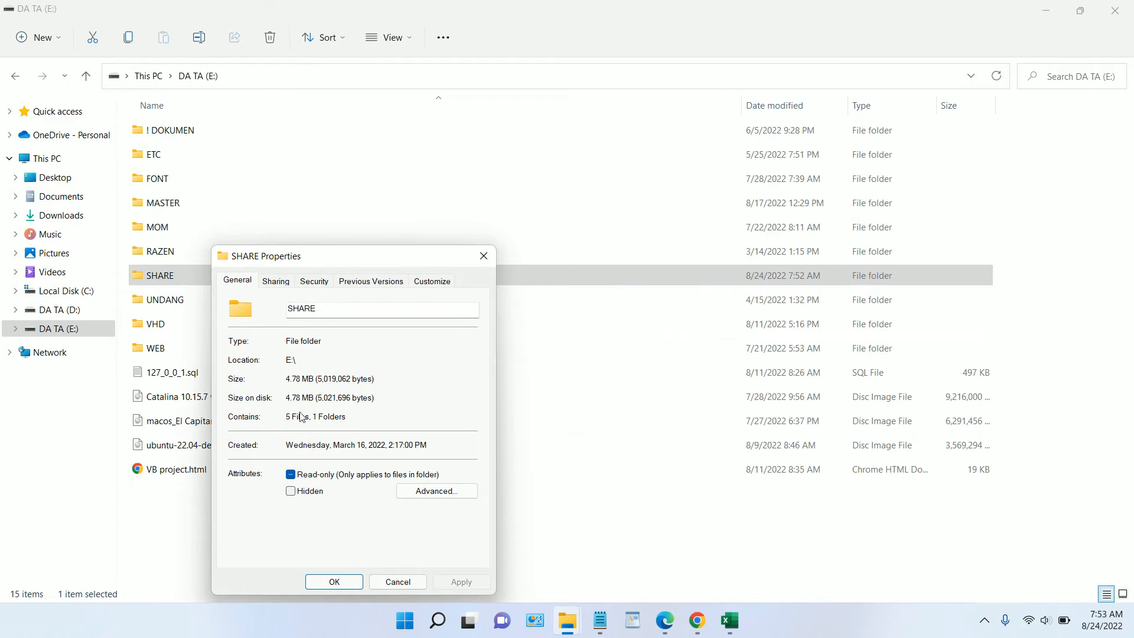
pyautogui.click(276, 281)
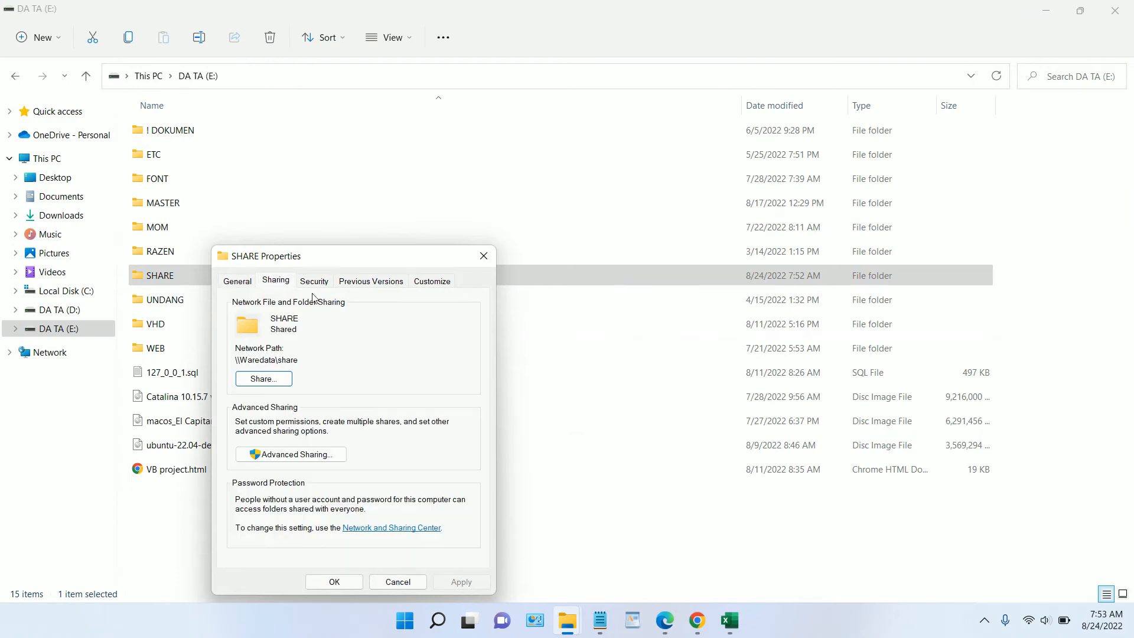
# Choose Everyone as the group to share the SHARE folder with, and cancel the network access dialog
pyautogui.click(263, 378)
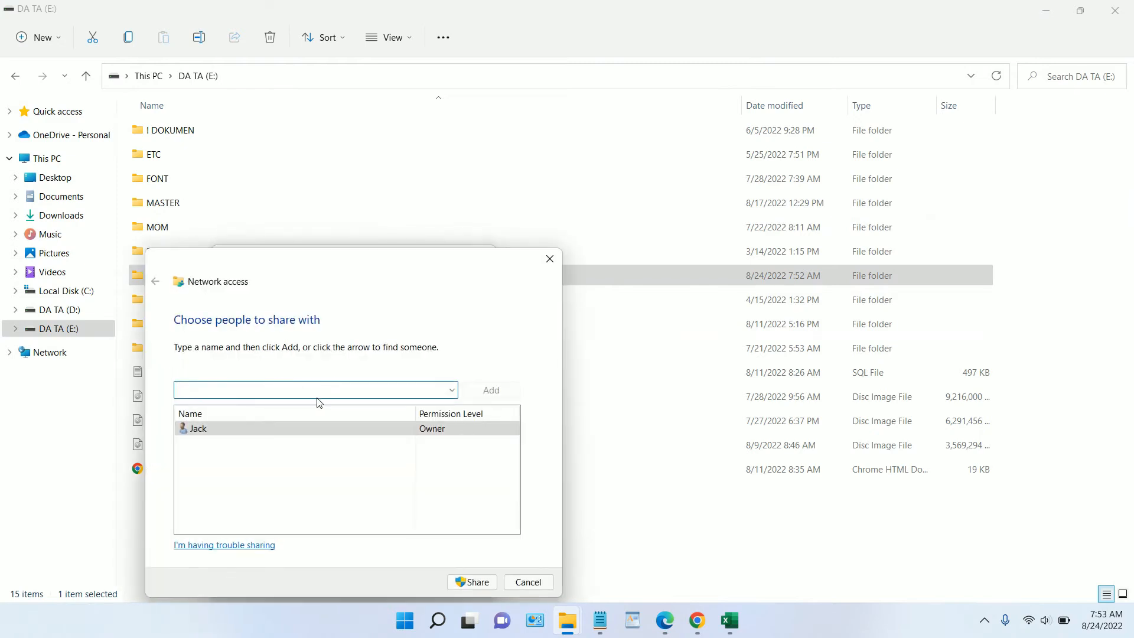
pyautogui.click(452, 391)
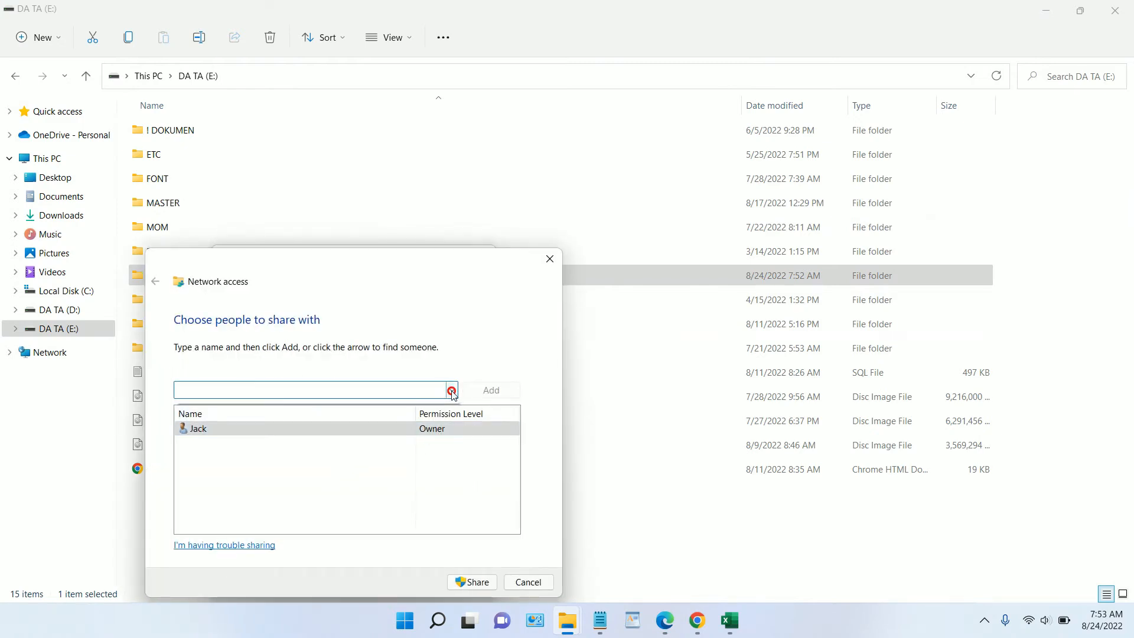
pyautogui.click(405, 430)
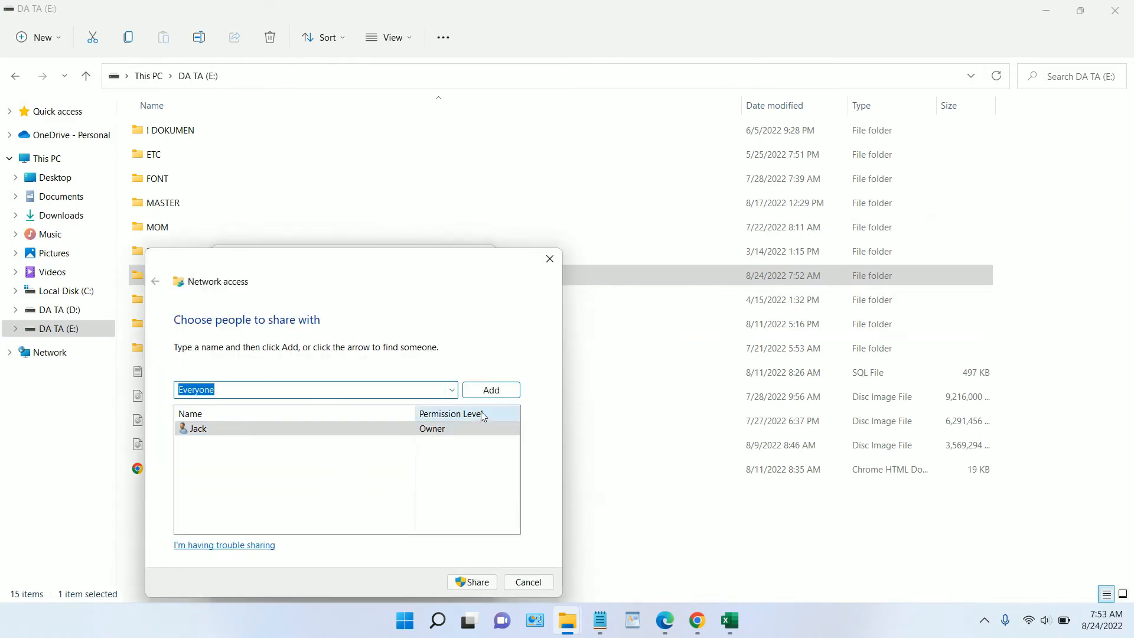
pyautogui.click(522, 583)
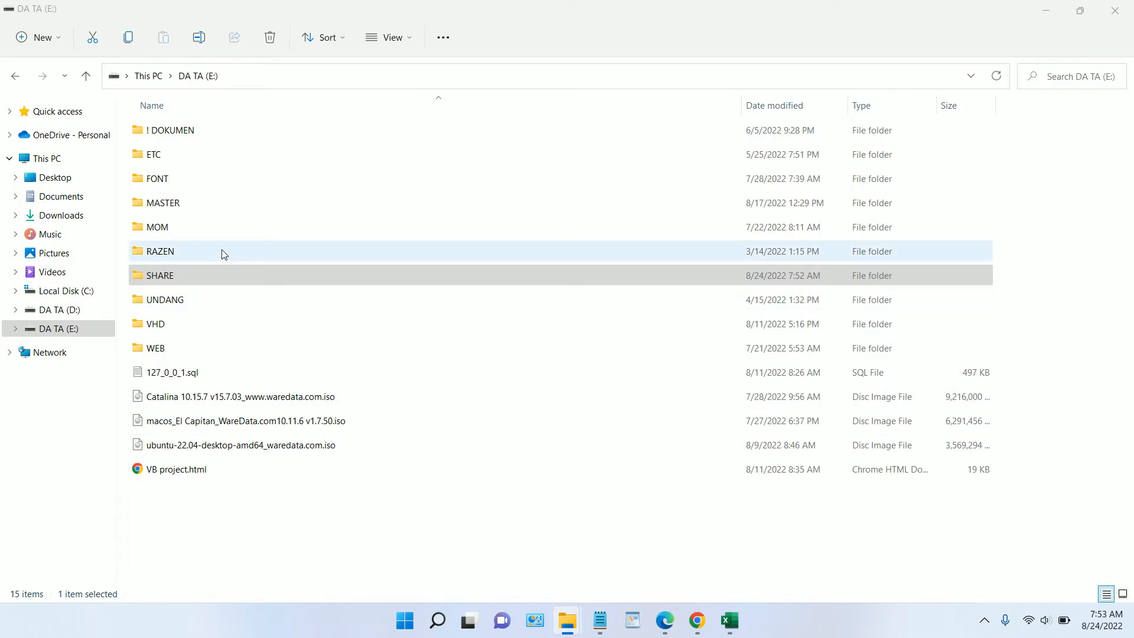
# Close the host's File Explorer window and the SHARE folder's properties
pyautogui.click(221, 276)
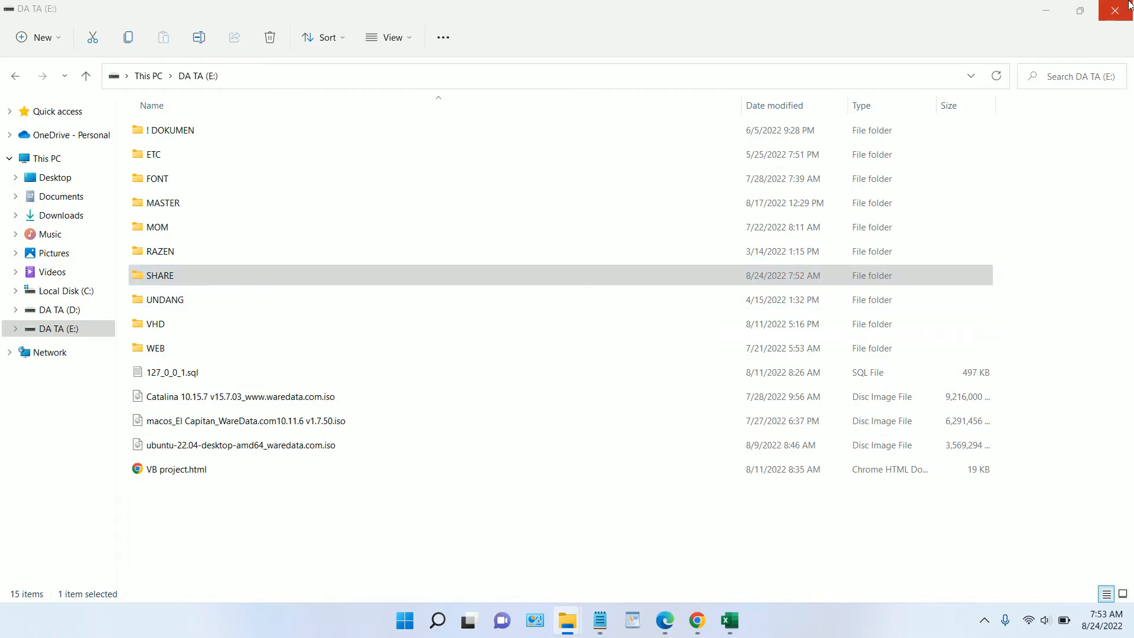
pyautogui.click(1115, 10)
pyautogui.click(483, 255)
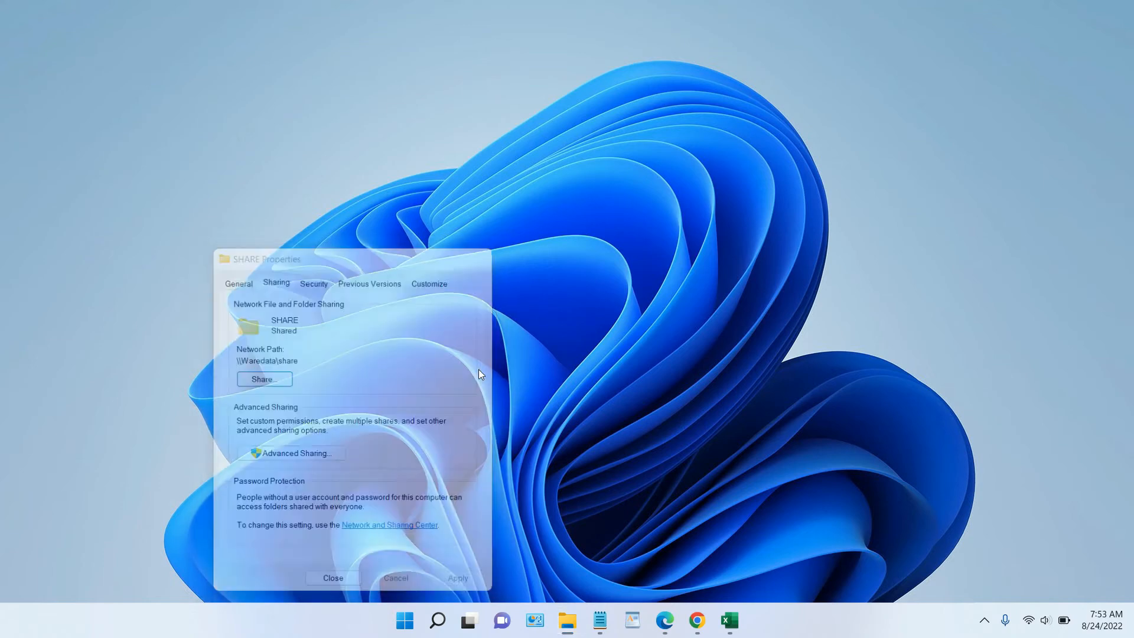
# Start the WIN11 virtual machine from VirtualBox Manager and maximize its window
pyautogui.click(405, 620)
pyautogui.click(604, 311)
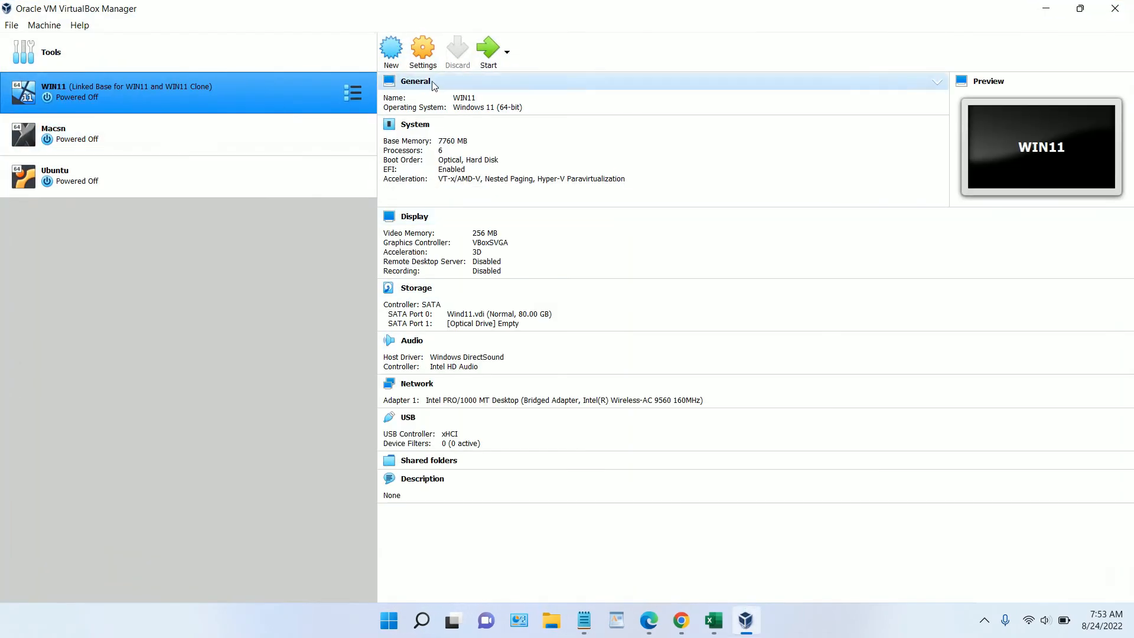
pyautogui.click(486, 61)
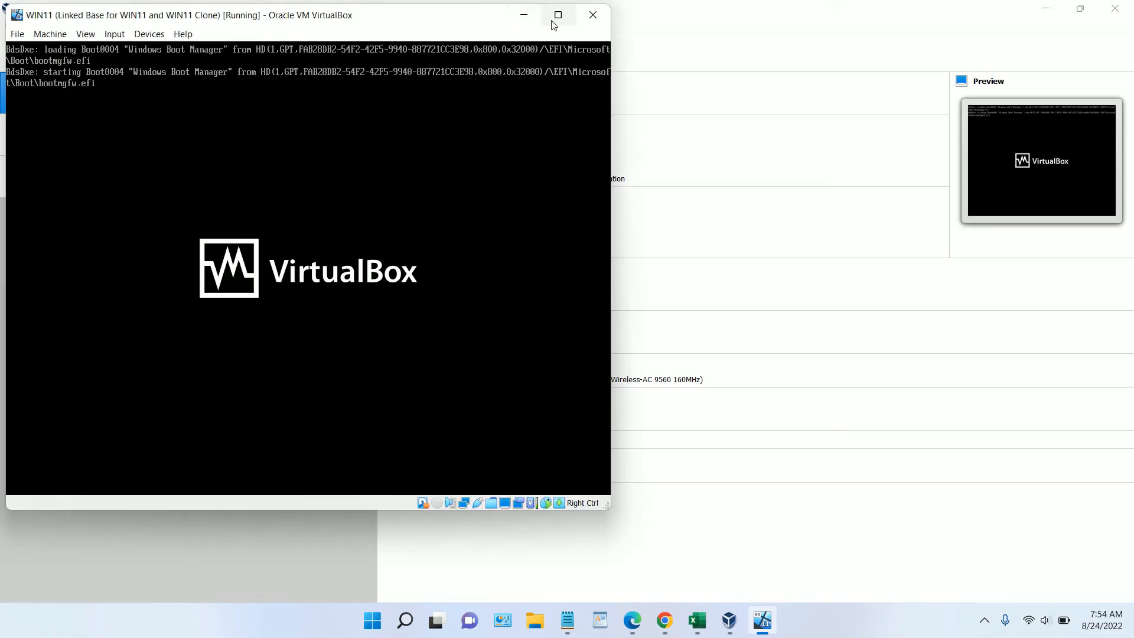
pyautogui.click(557, 15)
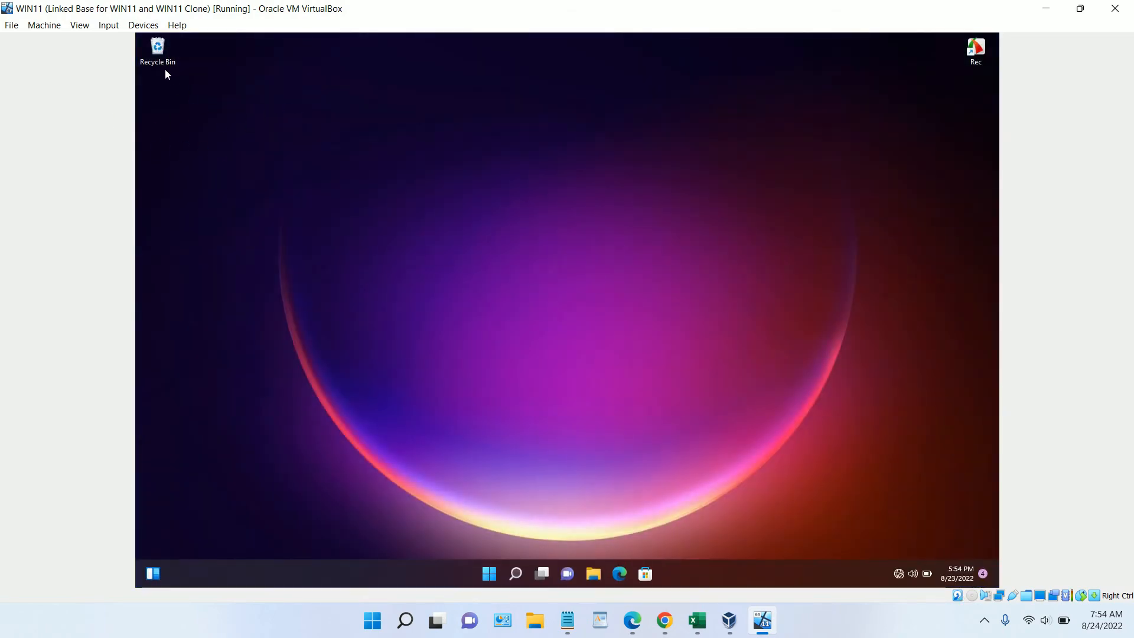
# Insert the Guest Additions CD image, locate VBoxWindowsAdditions-amd64 on the guest's CD Drive (D:) and close File Explorer
pyautogui.click(143, 26)
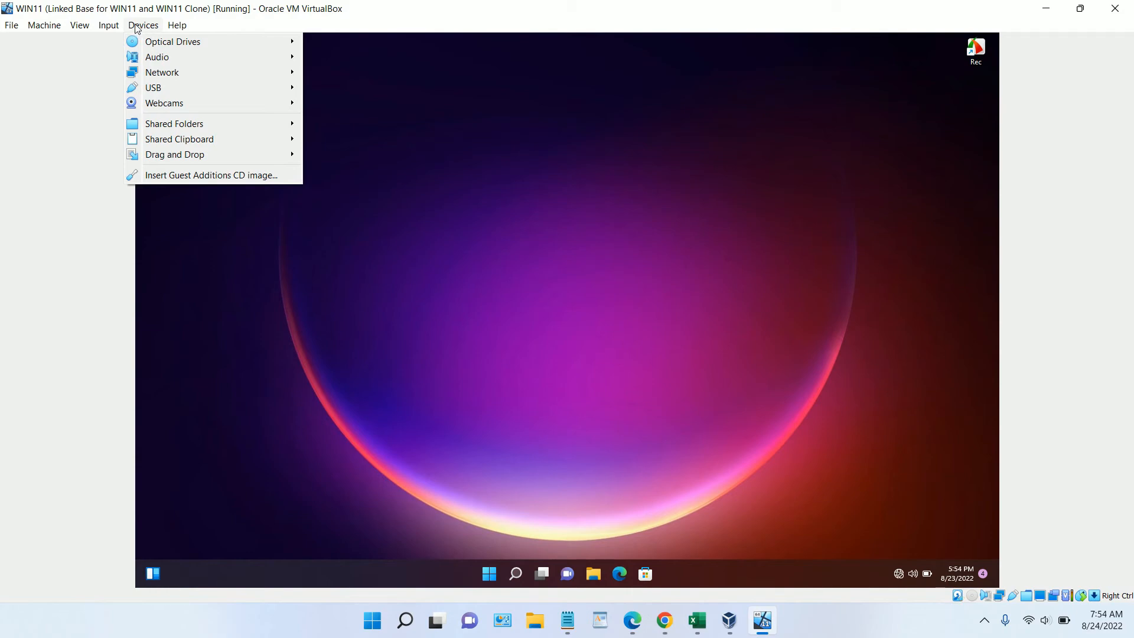
pyautogui.click(199, 175)
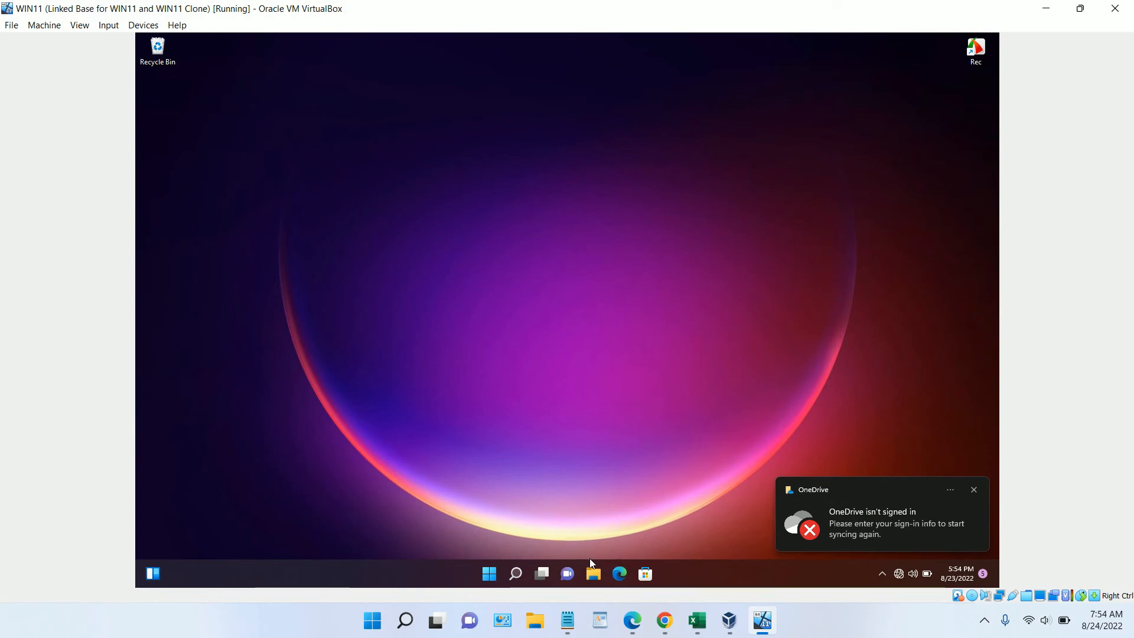
pyautogui.click(594, 574)
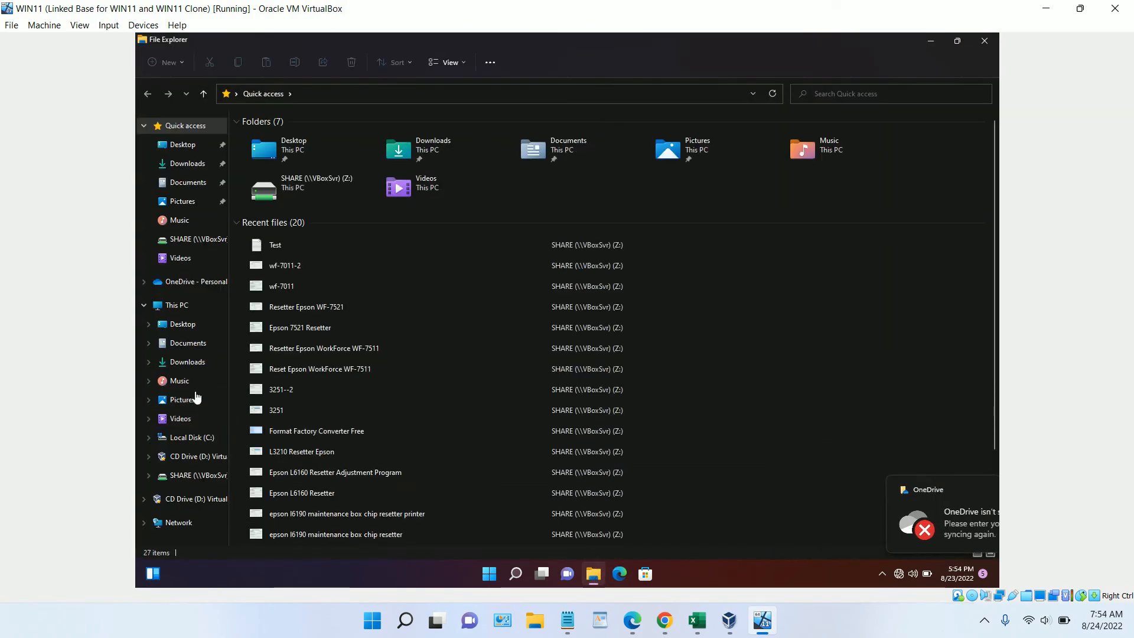
pyautogui.click(193, 457)
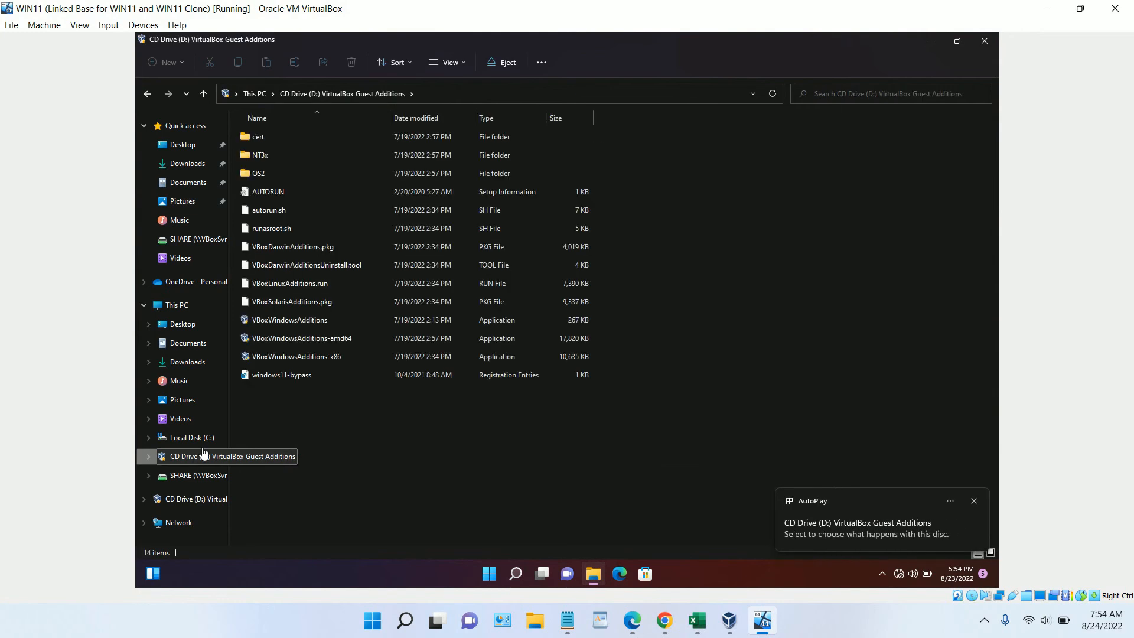
pyautogui.click(306, 339)
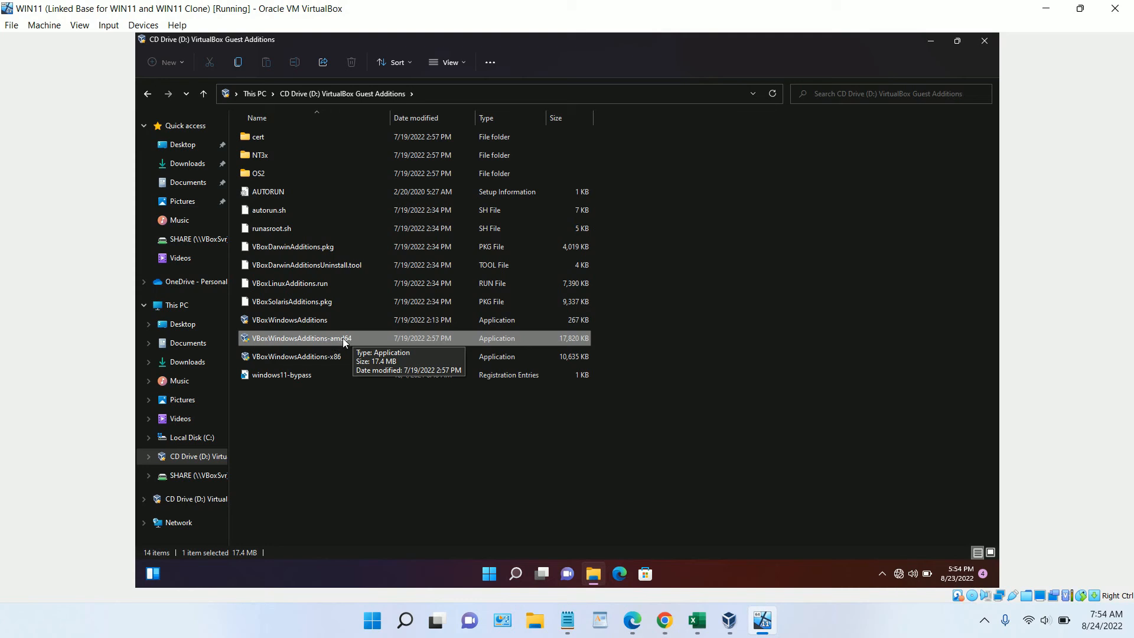
pyautogui.click(984, 41)
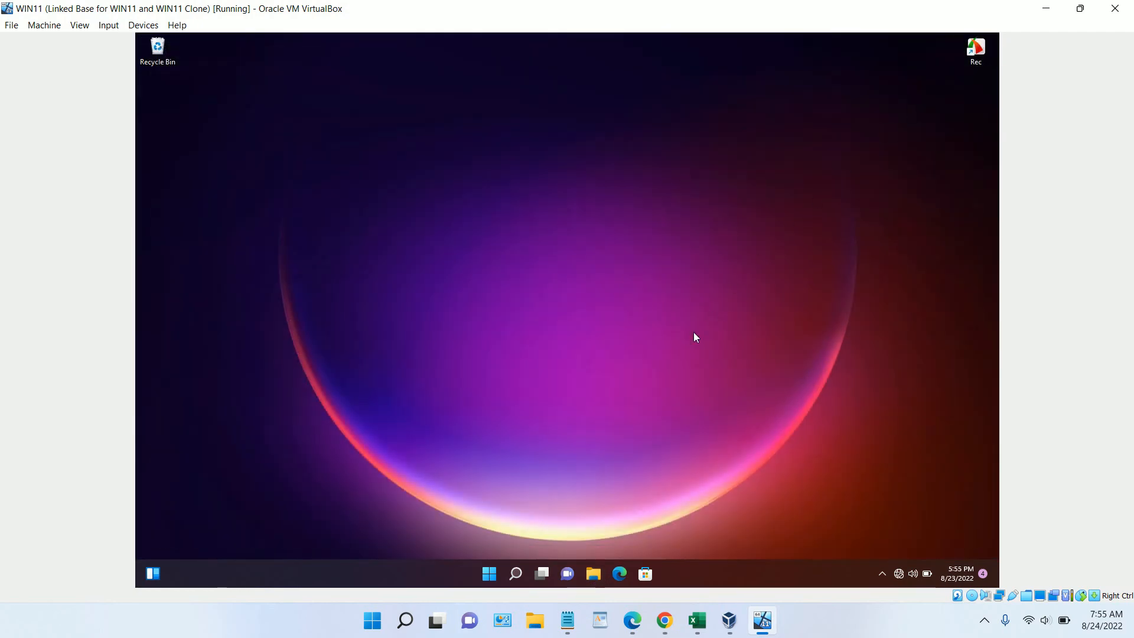
# Open Control Panel in the Windows 11 guest and maximize its window
pyautogui.click(517, 572)
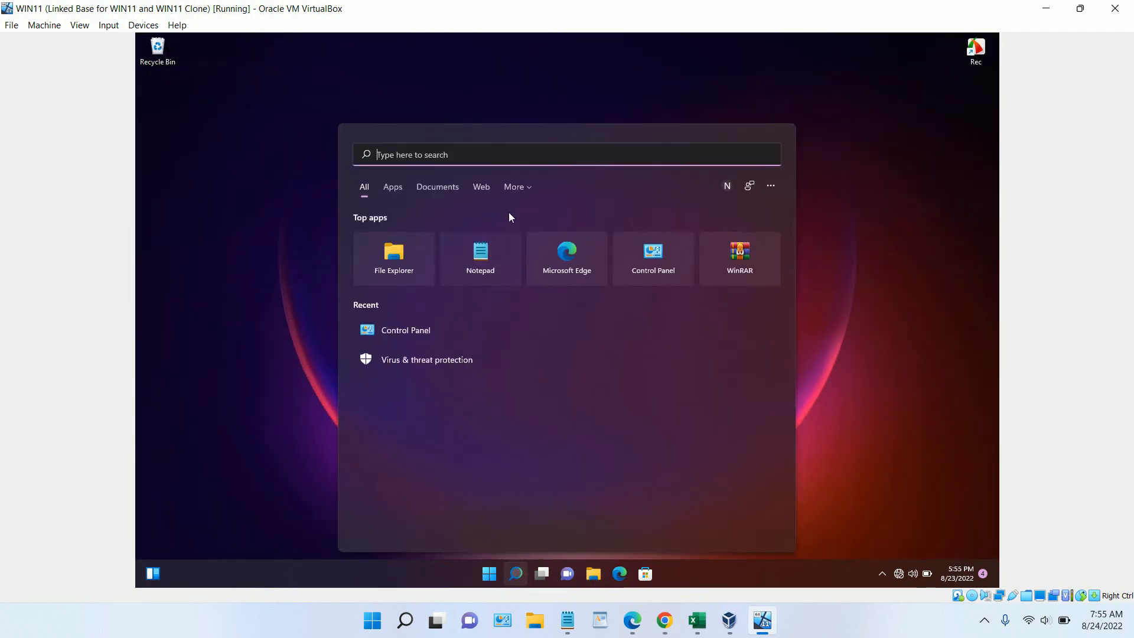
pyautogui.click(642, 272)
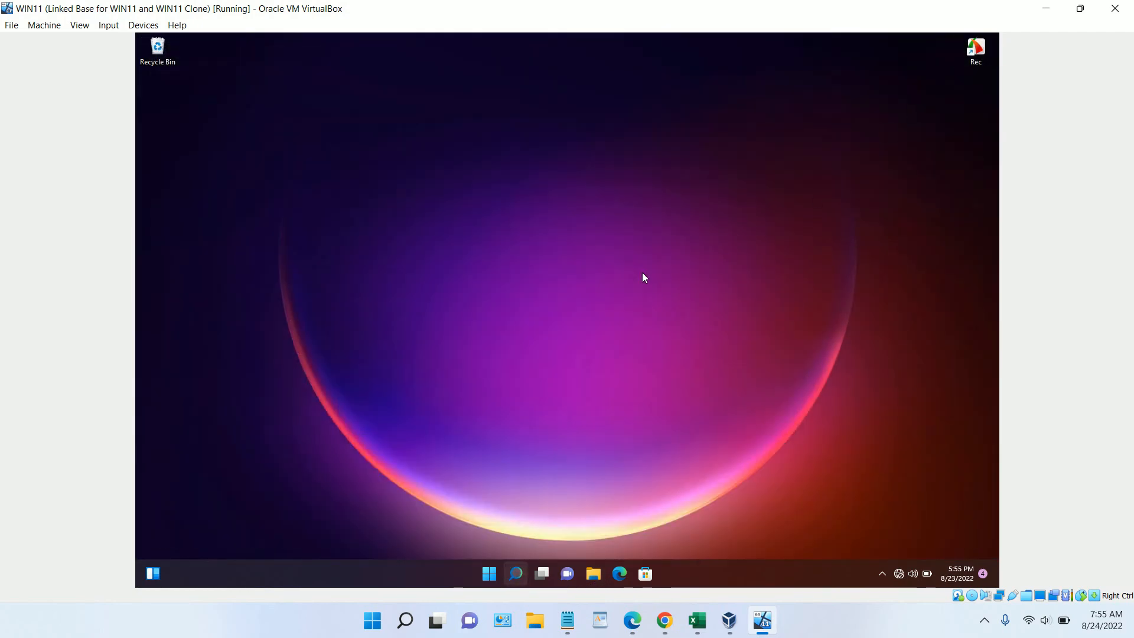
pyautogui.click(864, 138)
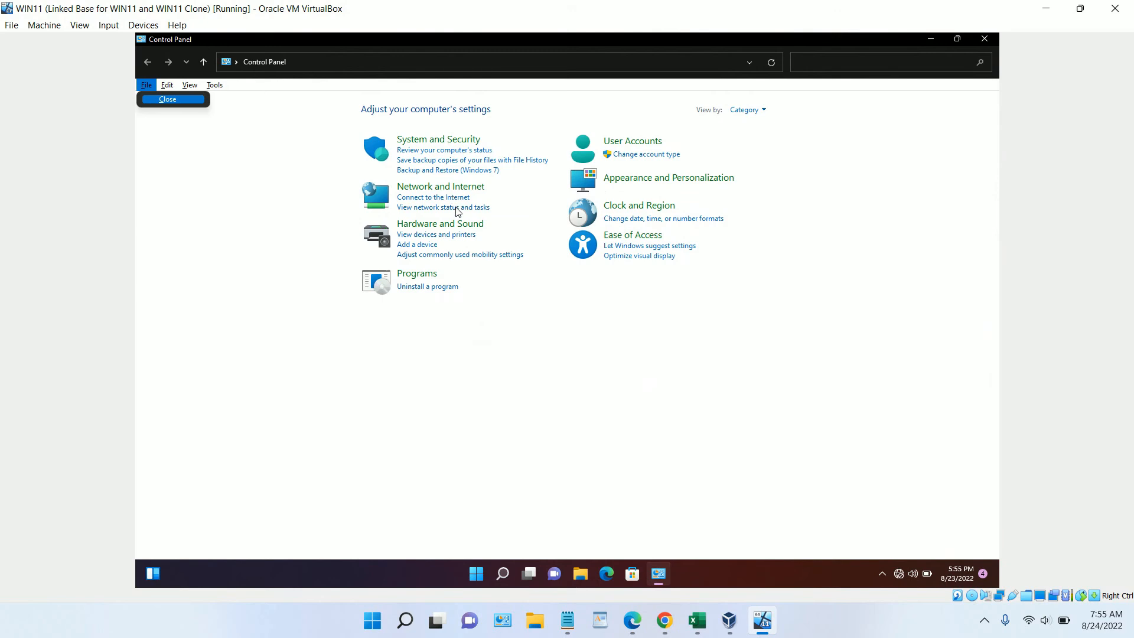
# Open the advanced sharing settings from the Network and Sharing Center in the guest's Control Panel
pyautogui.click(456, 215)
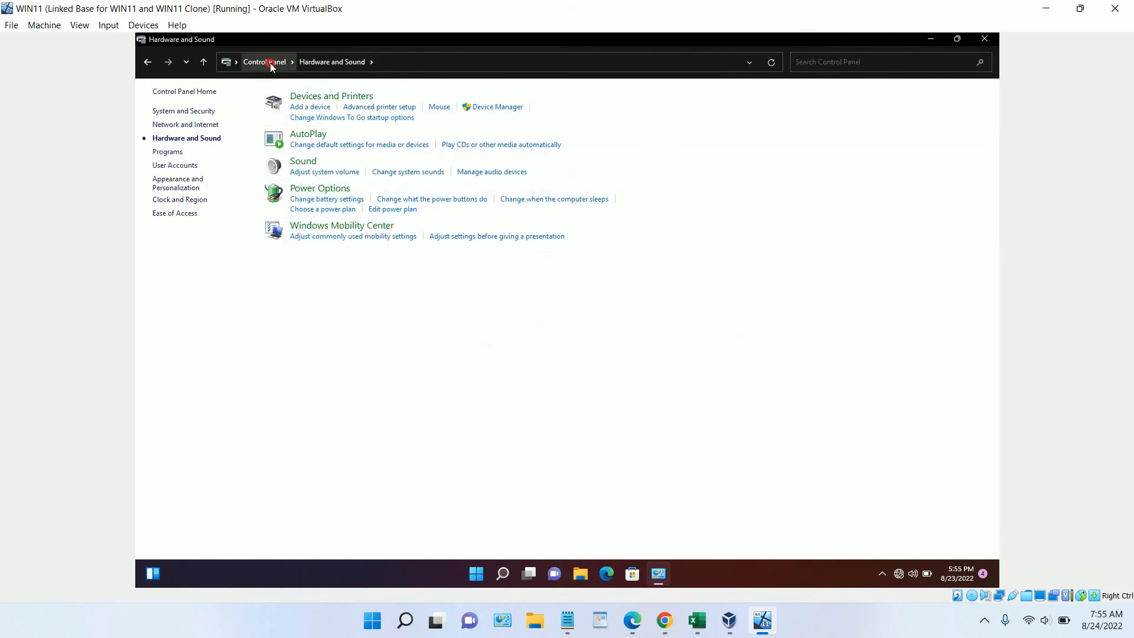
pyautogui.click(271, 63)
pyautogui.click(440, 195)
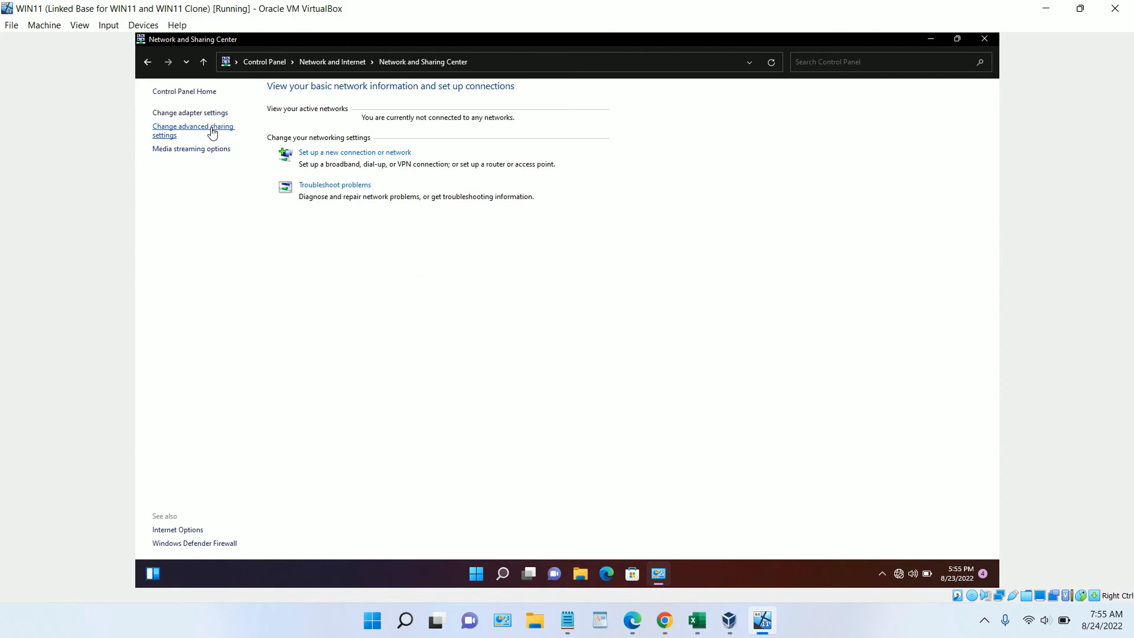
pyautogui.click(212, 132)
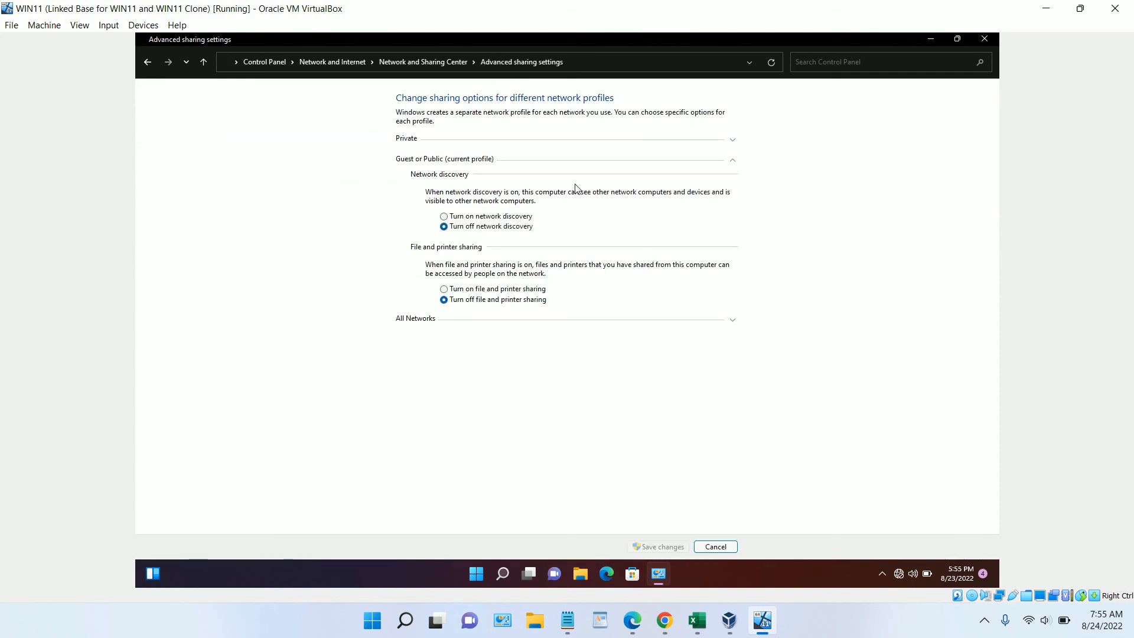
# Turn on network discovery for the Guest or Public profile and Public folder sharing for All Networks, and close the window without saving
pyautogui.click(444, 217)
pyautogui.click(727, 140)
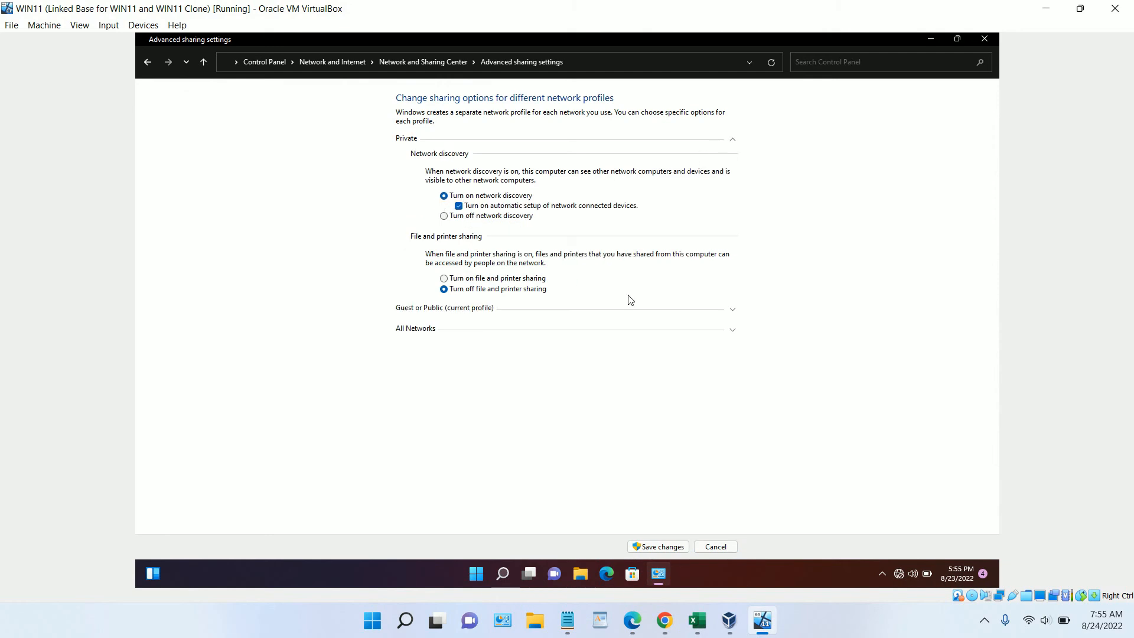
pyautogui.click(730, 330)
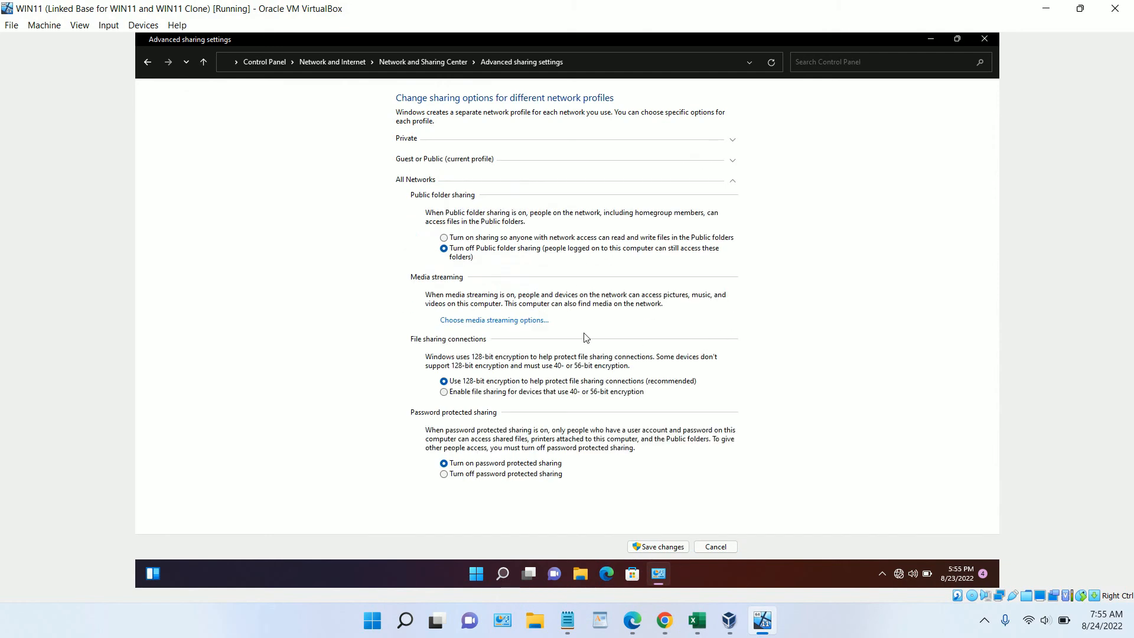
pyautogui.click(444, 237)
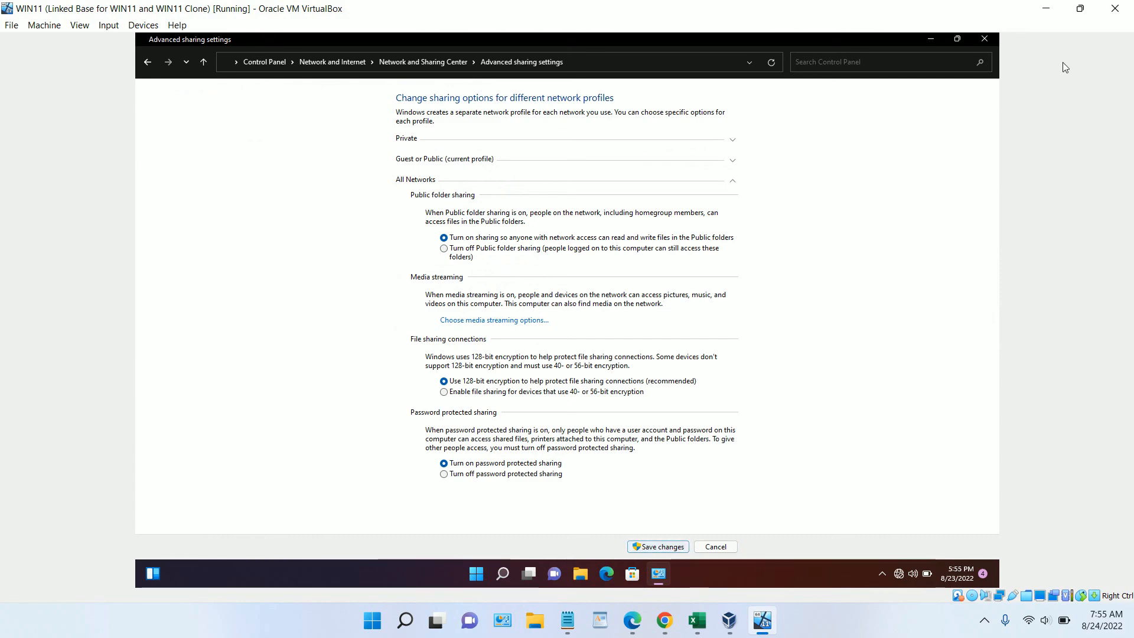
pyautogui.click(984, 40)
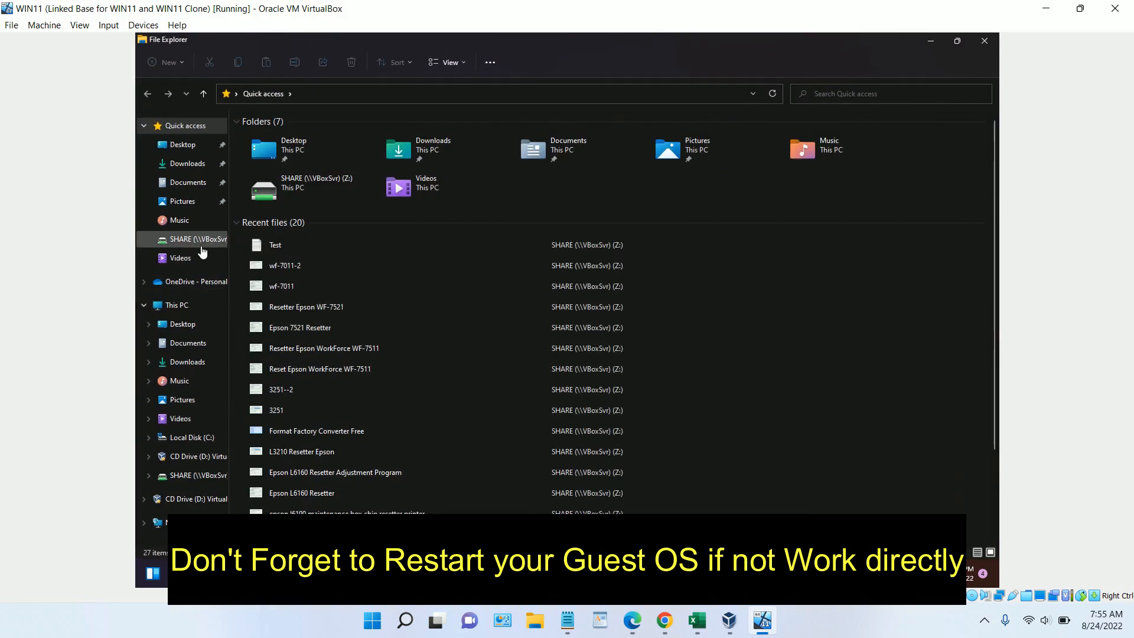
# Create a folder named test 2 in the guest's SHARE (\\VBoxSvr) (Z:) network drive
pyautogui.click(190, 238)
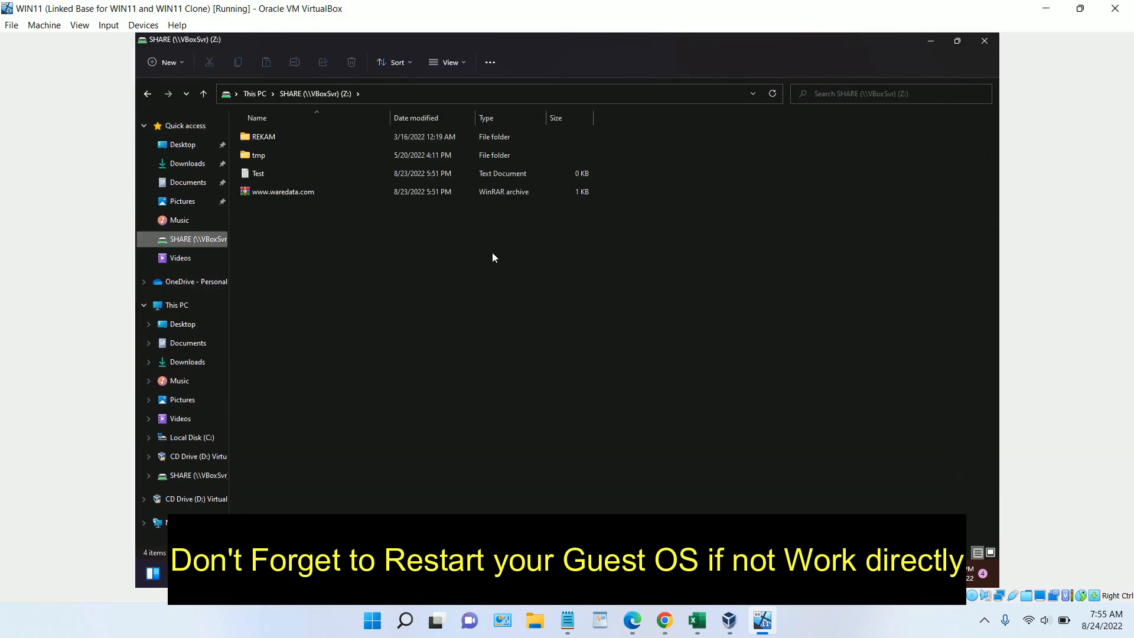
pyautogui.rightClick(349, 250)
pyautogui.moveTo(467, 320)
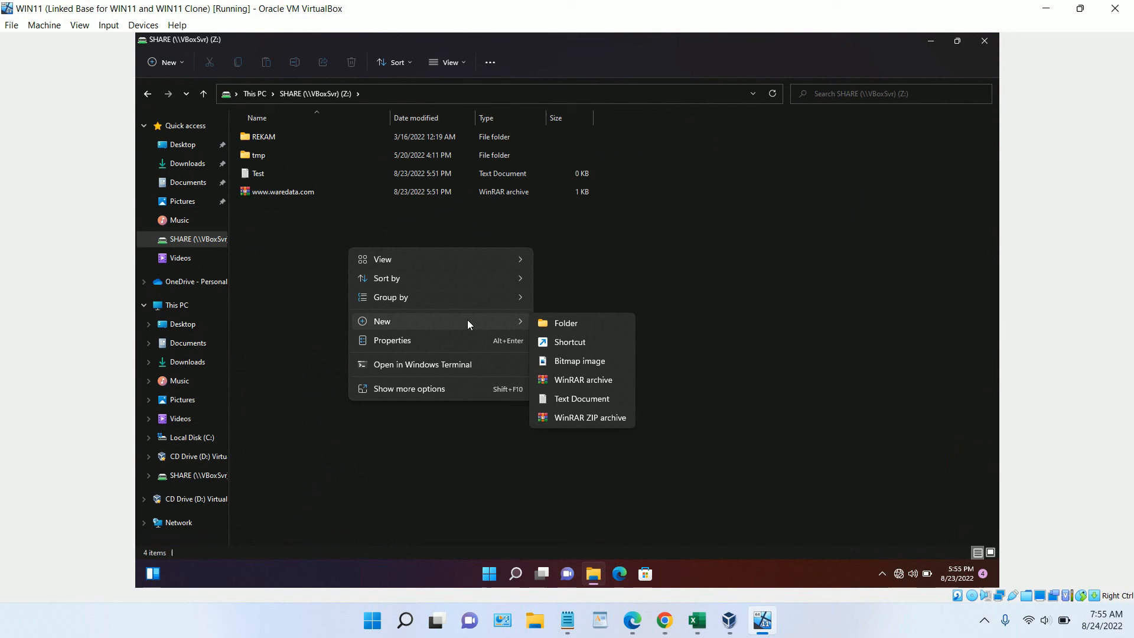
pyautogui.click(597, 325)
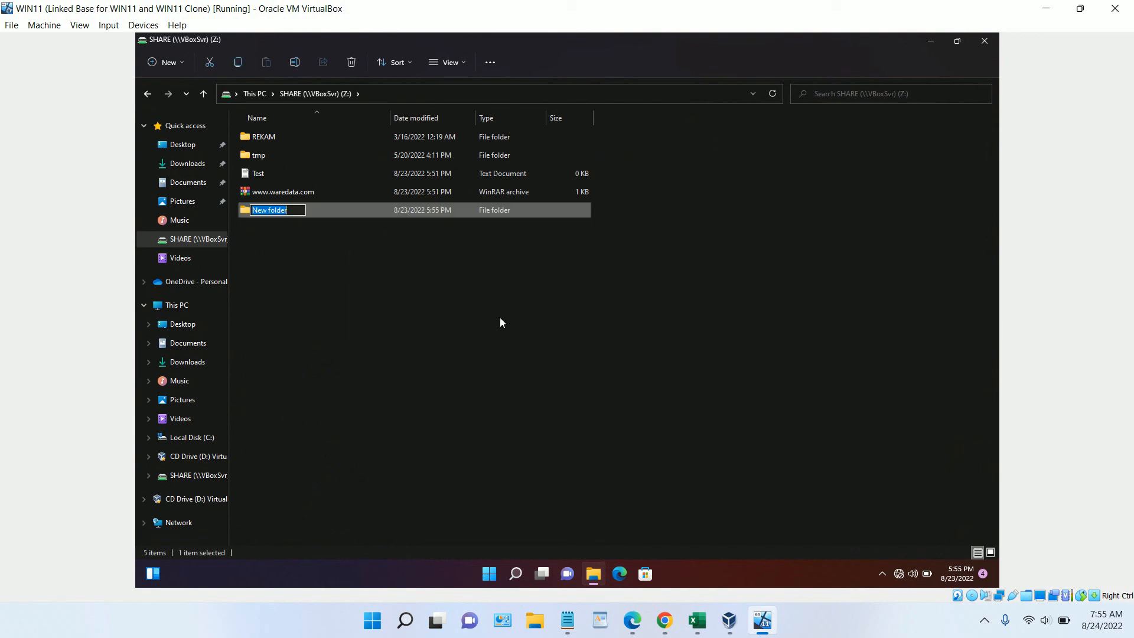
pyautogui.write('test 2')
pyautogui.press('Return')
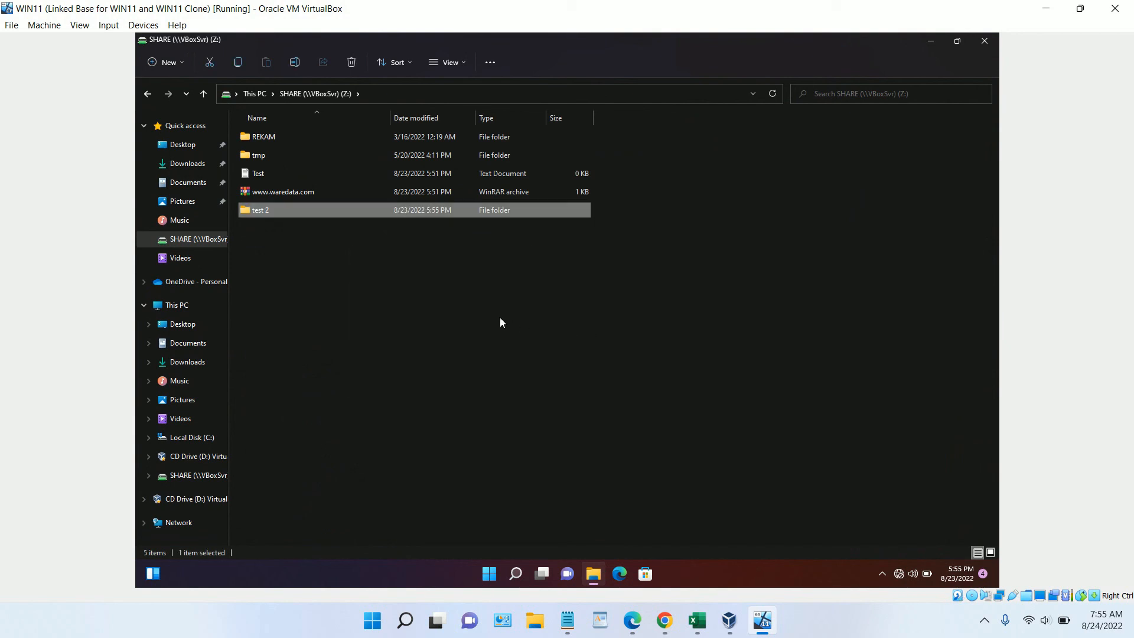
# Check for the test 2 folder in the host's SHARE folder on DA TA (E:) and close the host's File Explorer
pyautogui.click(533, 622)
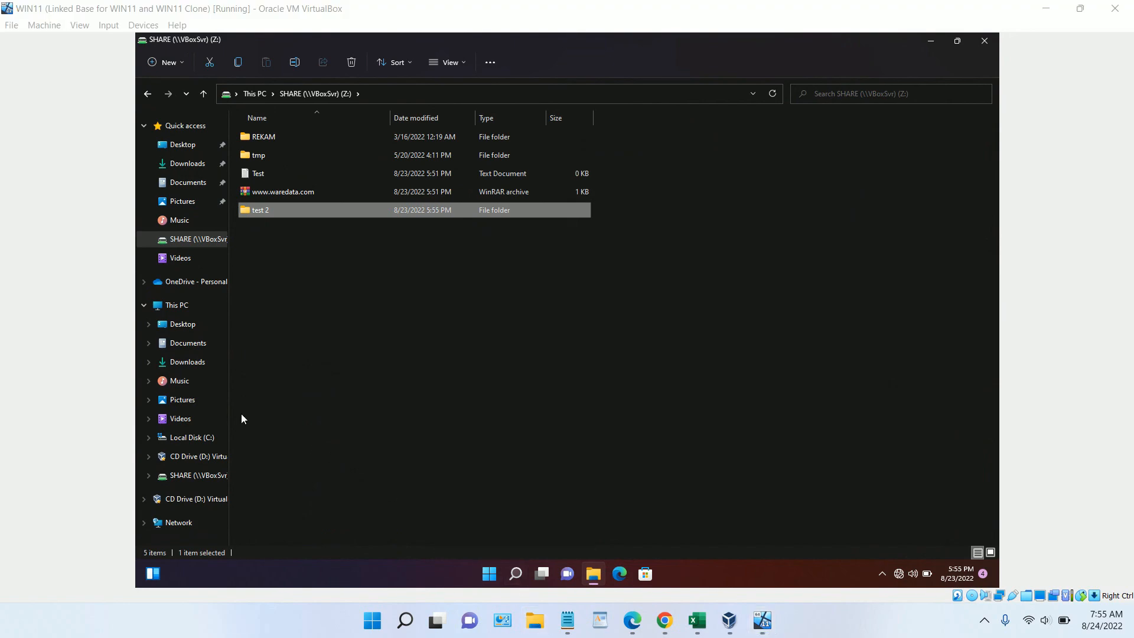
pyautogui.click(93, 331)
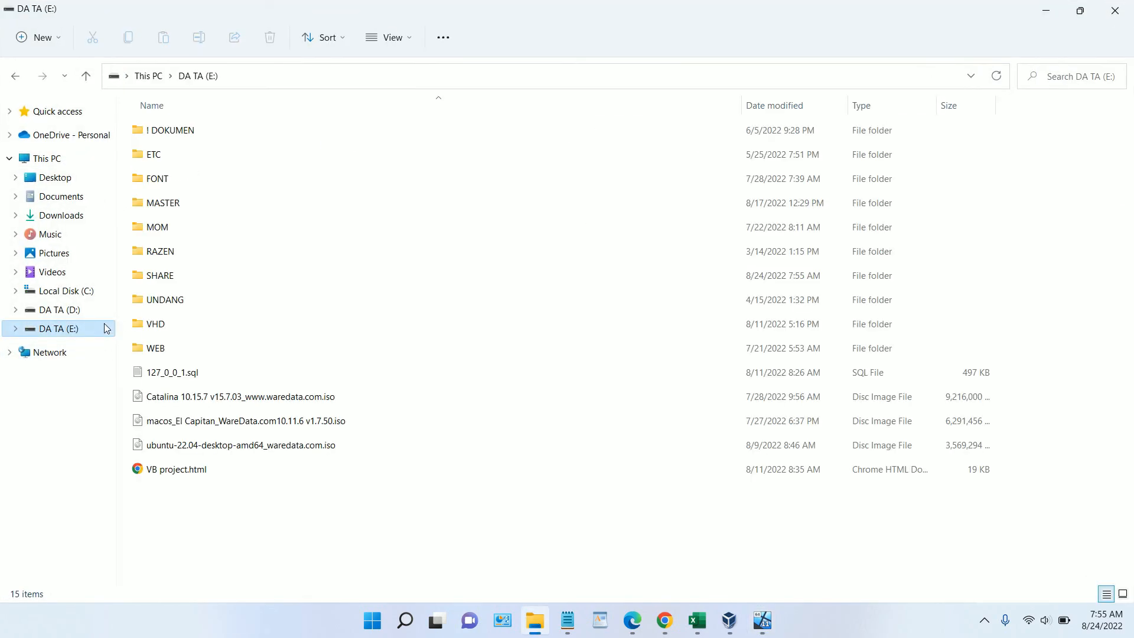
pyautogui.doubleClick(172, 278)
pyautogui.click(184, 153)
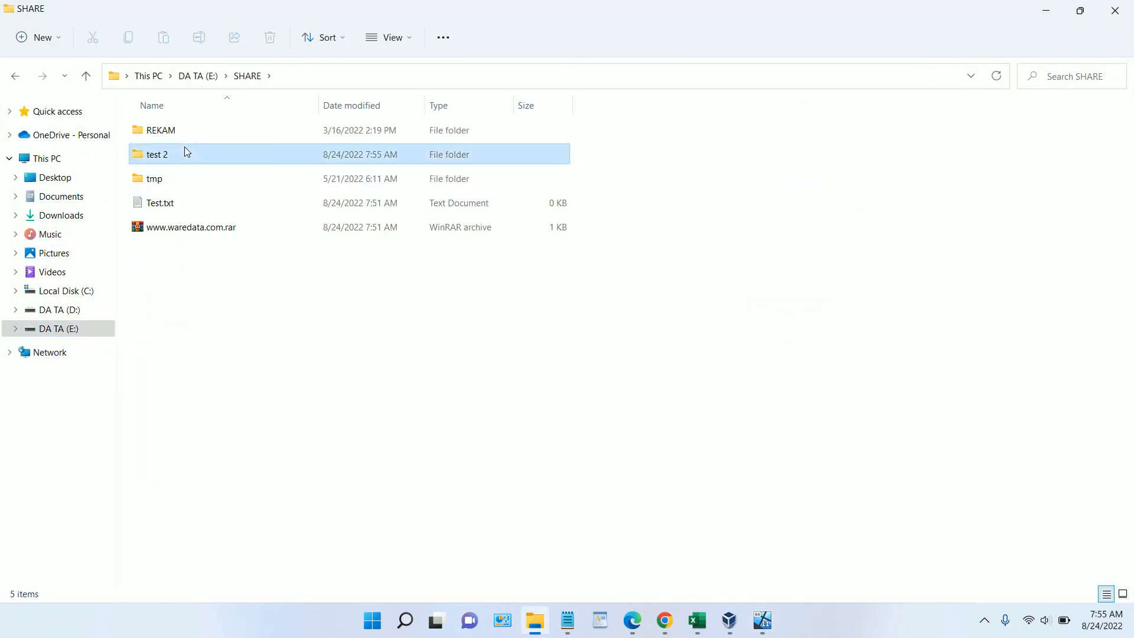
pyautogui.click(1115, 10)
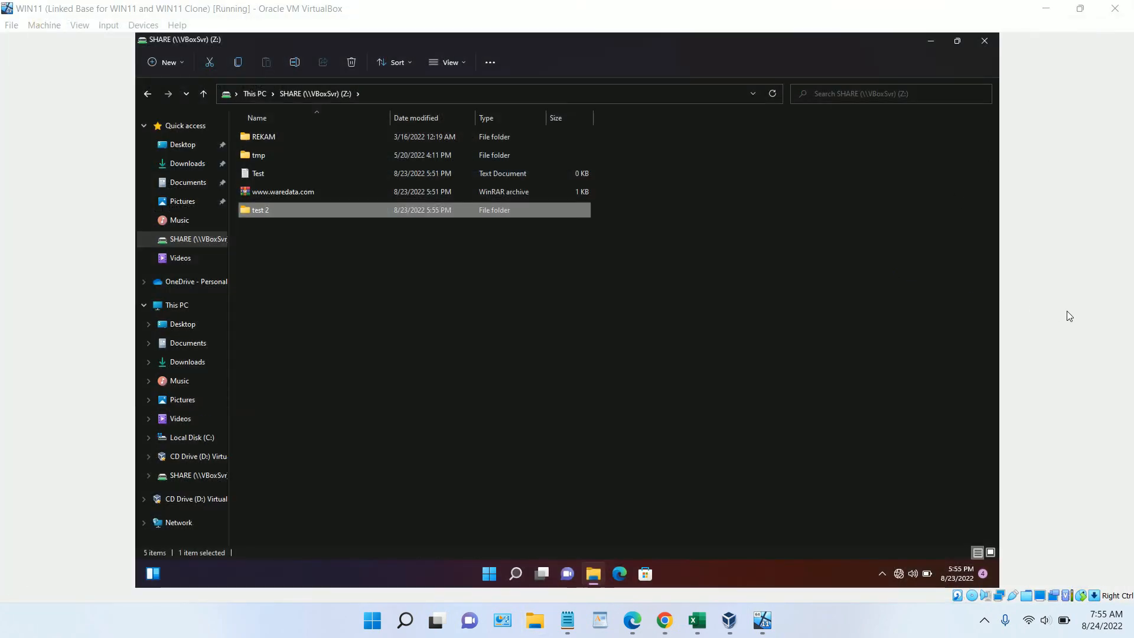